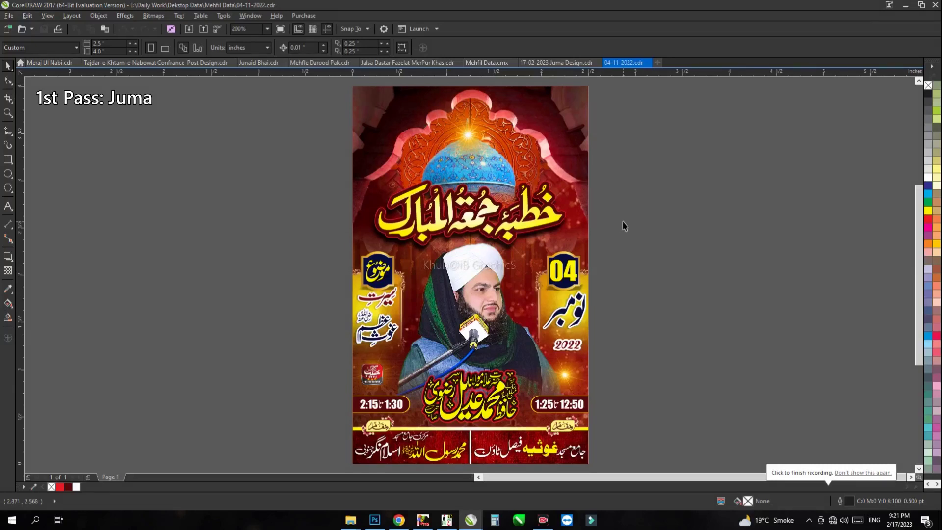
Step: Zoom out, select the entire Juma poster and drop a copy just to its left
{"action": "scroll", "coordinate": [625, 226], "scroll_direction": "down", "scroll_amount": 1}
{"action": "scroll", "coordinate": [687, 221], "scroll_direction": "left", "scroll_amount": 1}
{"action": "scroll", "coordinate": [736, 216], "scroll_direction": "left", "scroll_amount": 1}
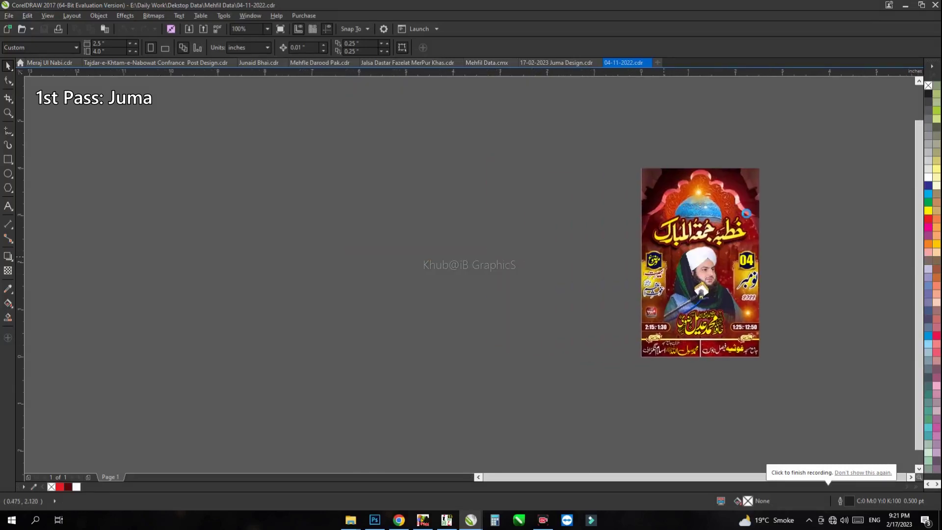
{"action": "left_click_drag", "start_coordinate": [805, 141], "coordinate": [597, 370]}
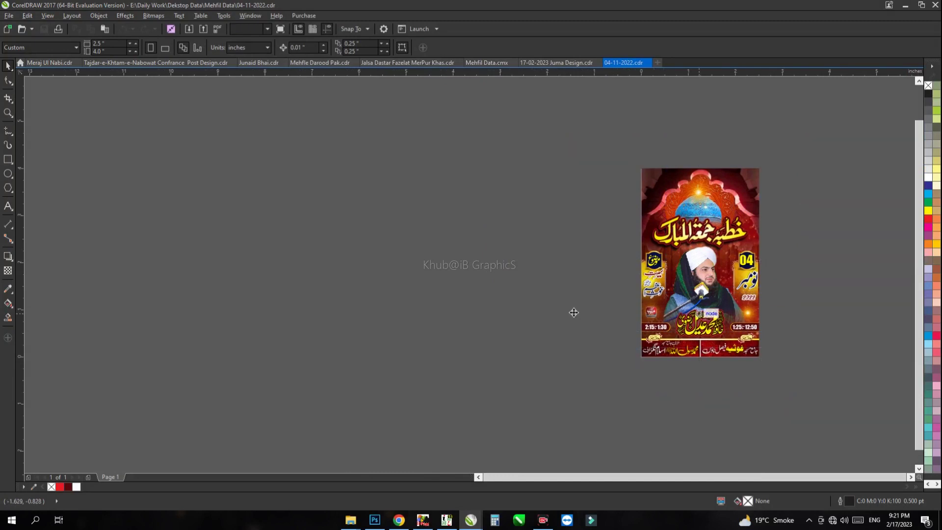
{"action": "left_click_drag", "start_coordinate": [574, 313], "coordinate": [574, 312]}
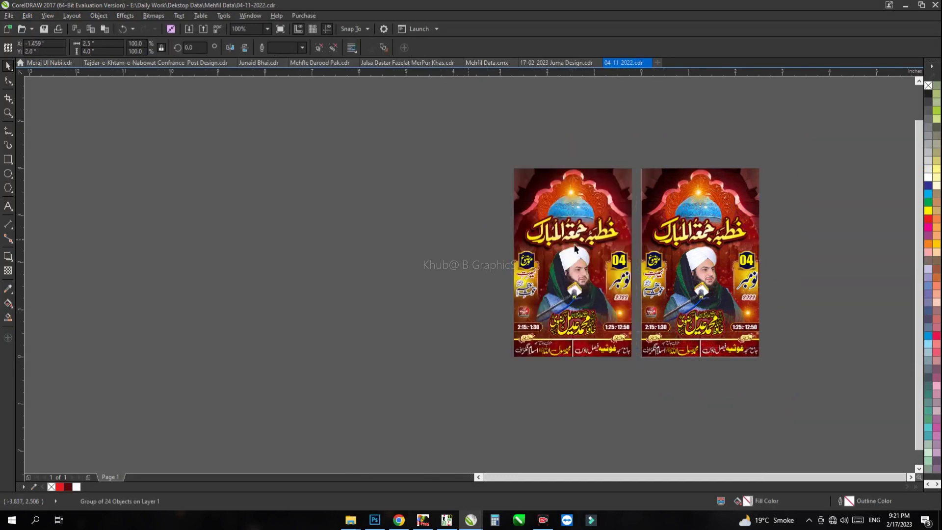
Step: Ungroup the copied poster and place the stars.png glow slightly left on the blank canvas
{"action": "left_click", "coordinate": [575, 248]}
{"action": "key", "text": "ctrl+u"}
{"action": "left_click", "coordinate": [440, 177]}
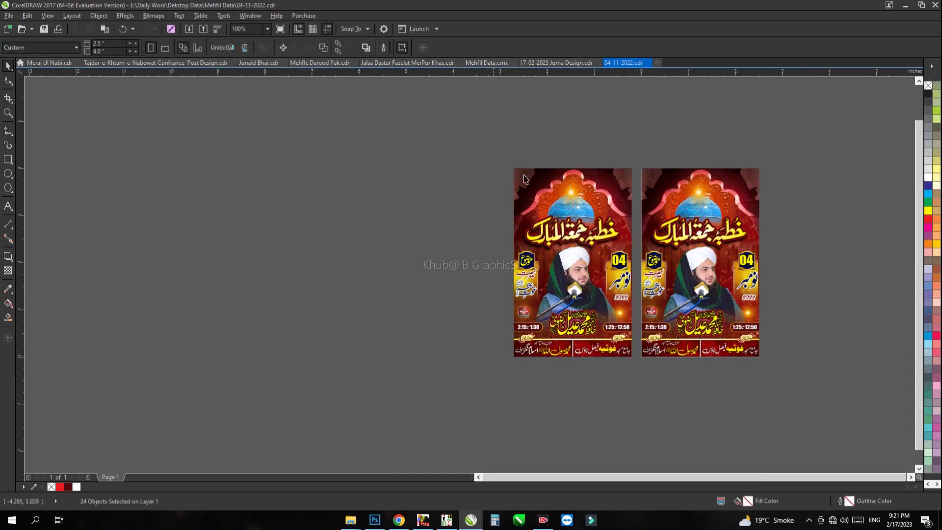
{"action": "key", "text": "ctrl+v"}
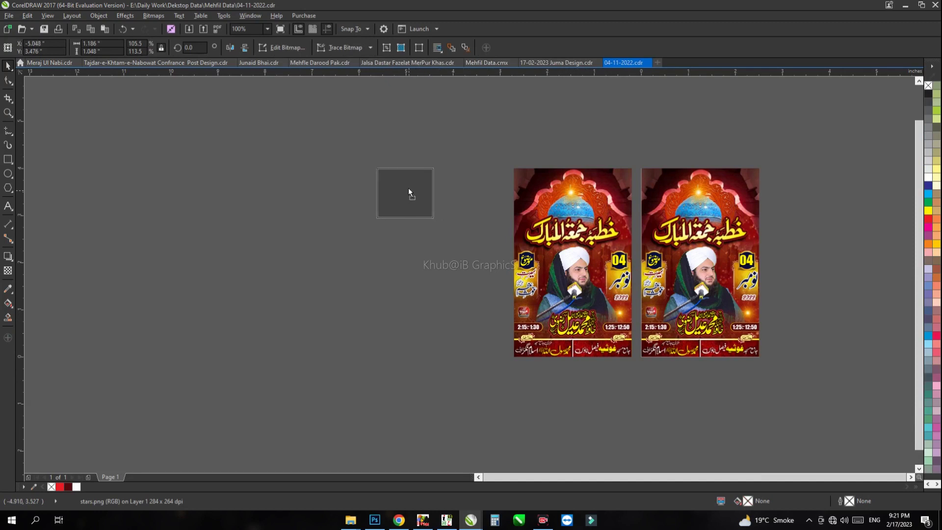
{"action": "left_click_drag", "start_coordinate": [408, 191], "coordinate": [397, 191]}
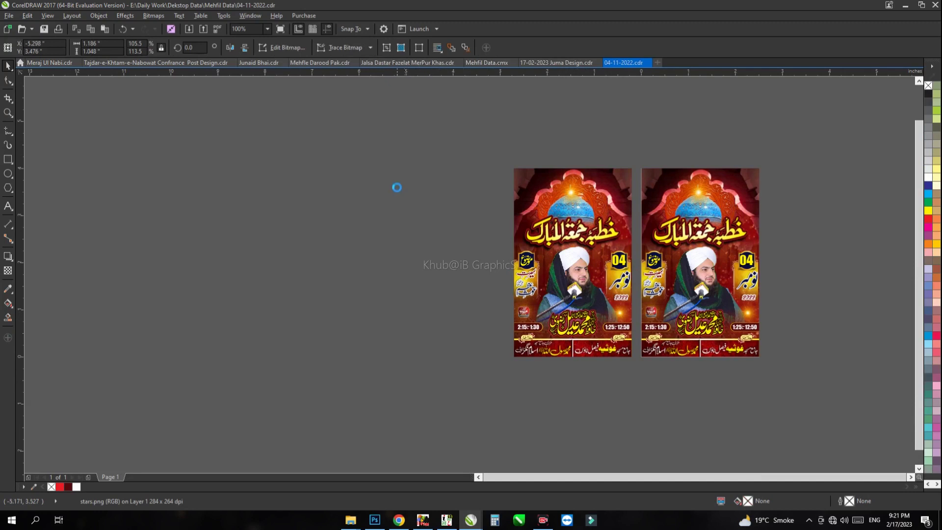
{"action": "left_click", "coordinate": [580, 204]}
Step: Stack the dome, title calligraphy, speaker photo and topic panel with seerat-e-mustafa and conference texts
{"action": "key", "text": "c"}
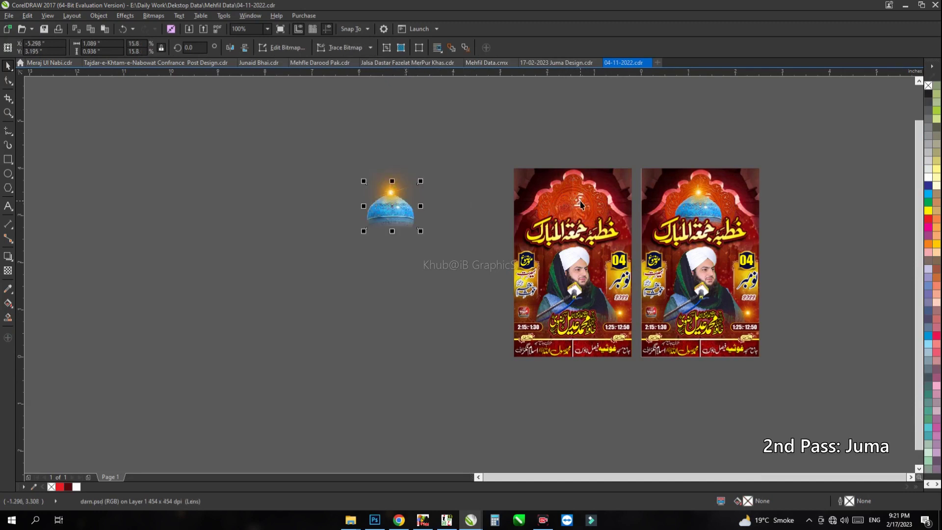
{"action": "left_click", "coordinate": [574, 240]}
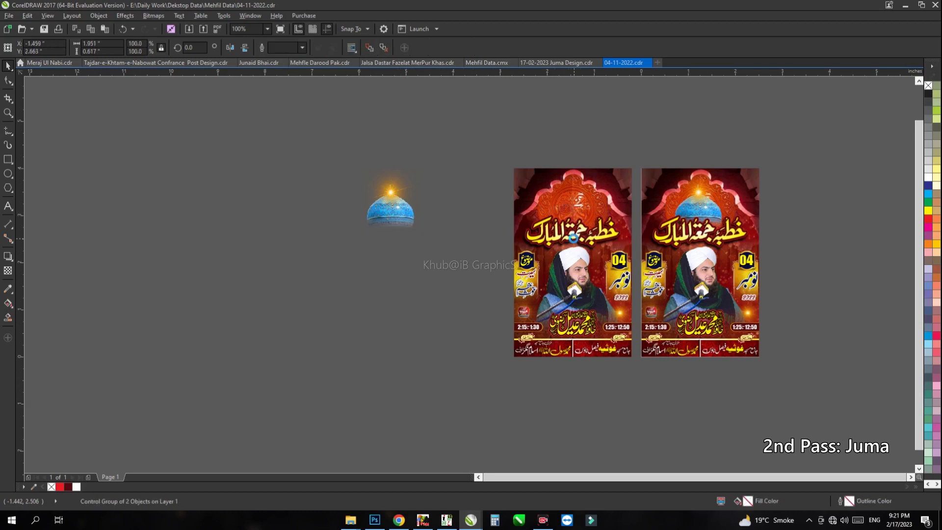
{"action": "key", "text": "c"}
{"action": "left_click", "coordinate": [577, 261]}
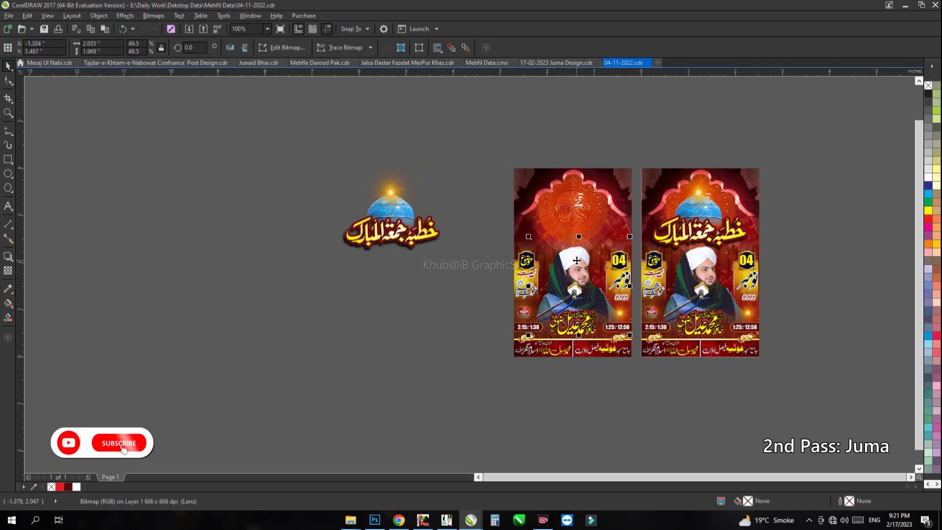
{"action": "key", "text": "c"}
{"action": "left_click", "coordinate": [525, 263]}
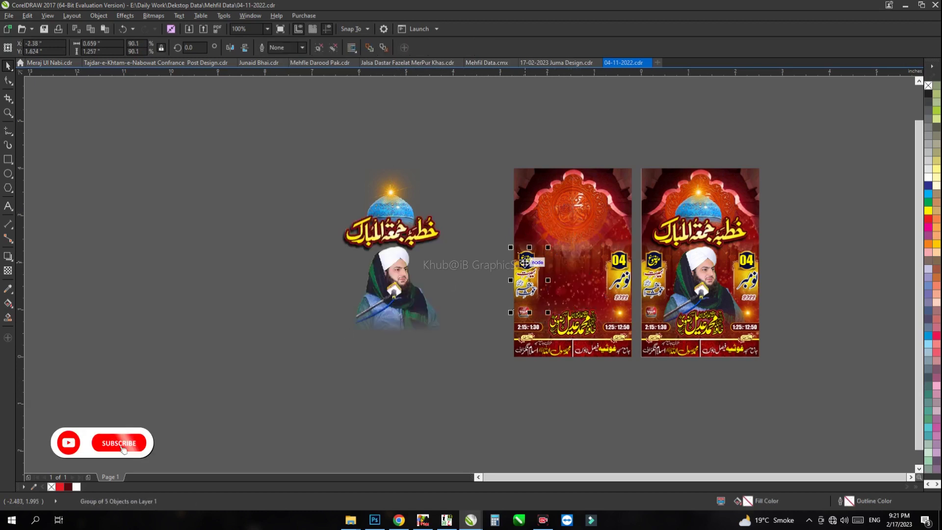
{"action": "key", "text": "l"}
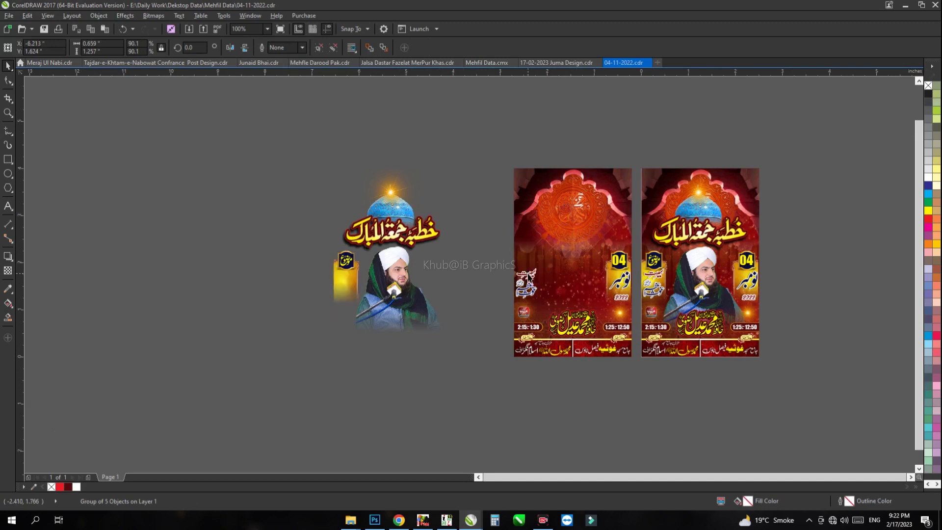
{"action": "left_click", "coordinate": [526, 277]}
{"action": "key", "text": "c"}
{"action": "left_click", "coordinate": [526, 290]}
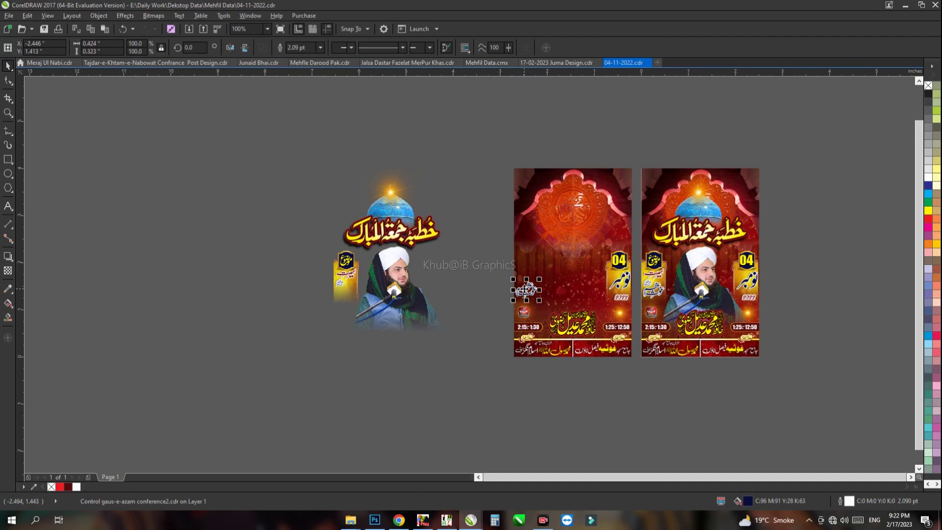
{"action": "key", "text": "c"}
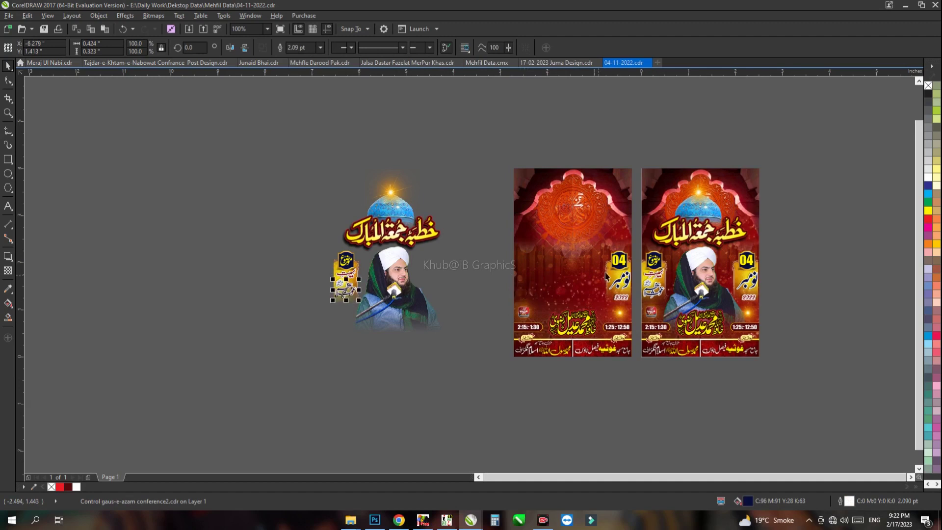
Step: Move the 04 November 2022 date panel, its yellow backdrop and star flare beside the speaker
{"action": "left_click", "coordinate": [623, 261]}
{"action": "key", "text": "c"}
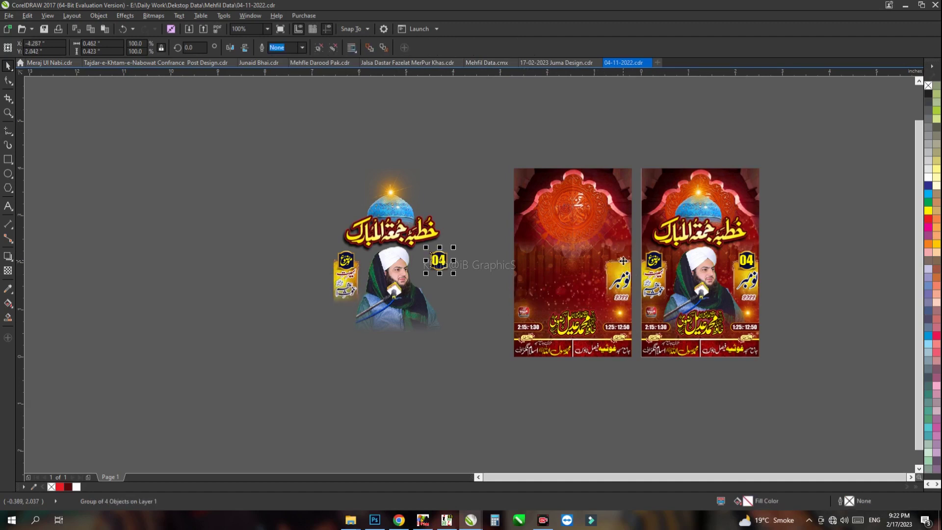
{"action": "left_click", "coordinate": [621, 271]}
{"action": "key", "text": "c"}
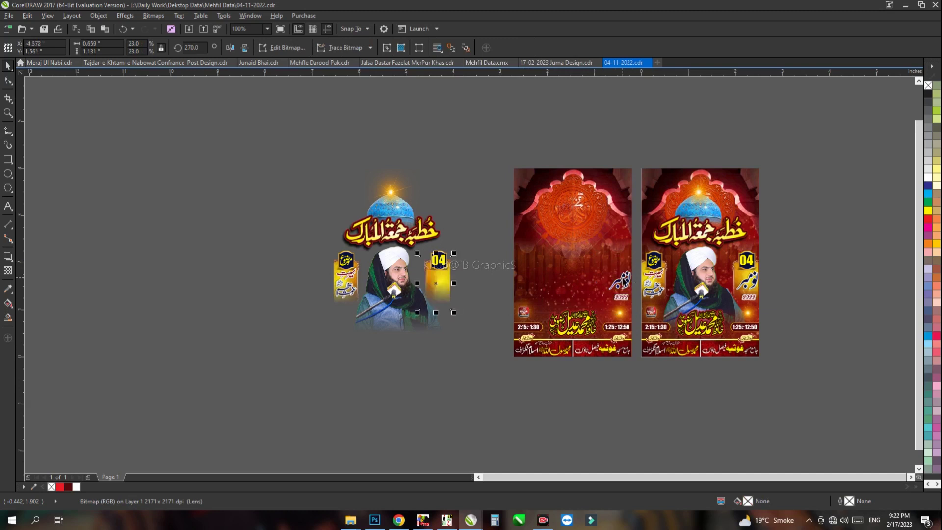
{"action": "left_click", "coordinate": [621, 281]}
{"action": "key", "text": "c"}
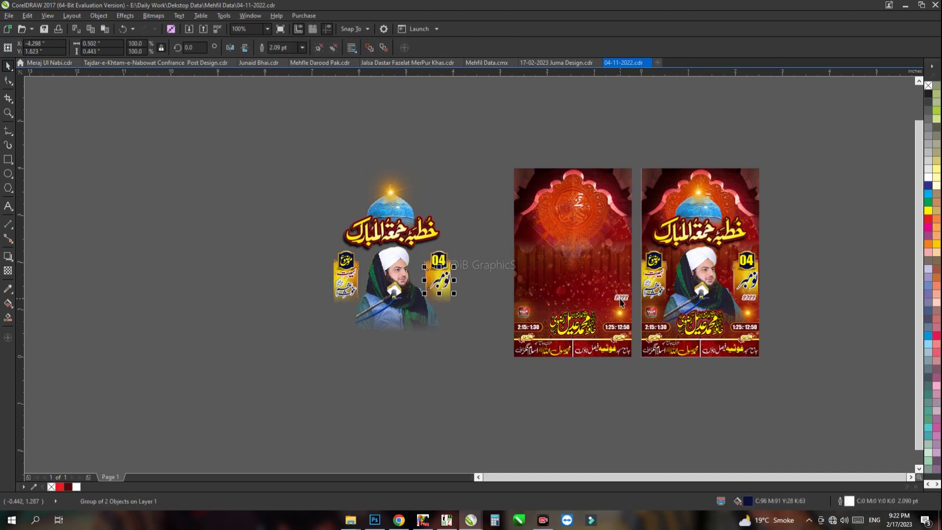
{"action": "left_click", "coordinate": [620, 299]}
{"action": "key", "text": "c"}
{"action": "left_click", "coordinate": [618, 313]}
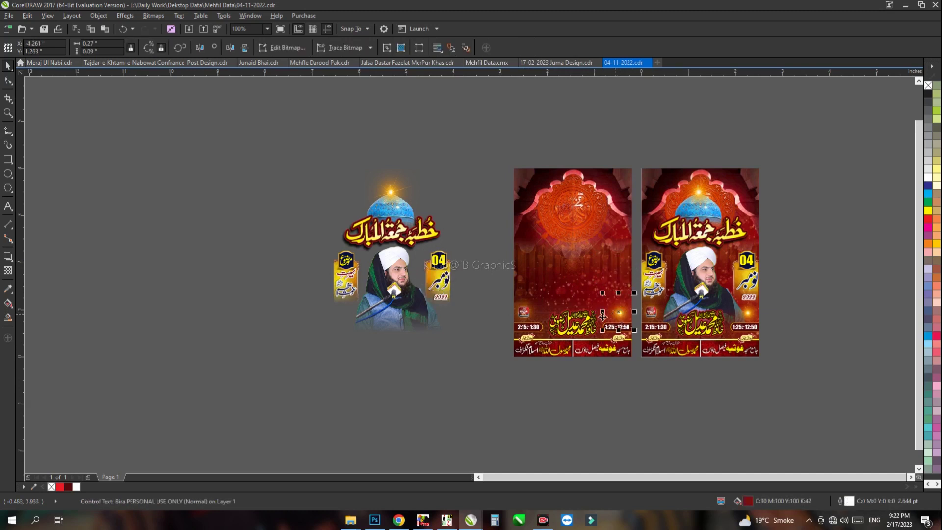
{"action": "key", "text": "c"}
{"action": "left_click", "coordinate": [570, 331]}
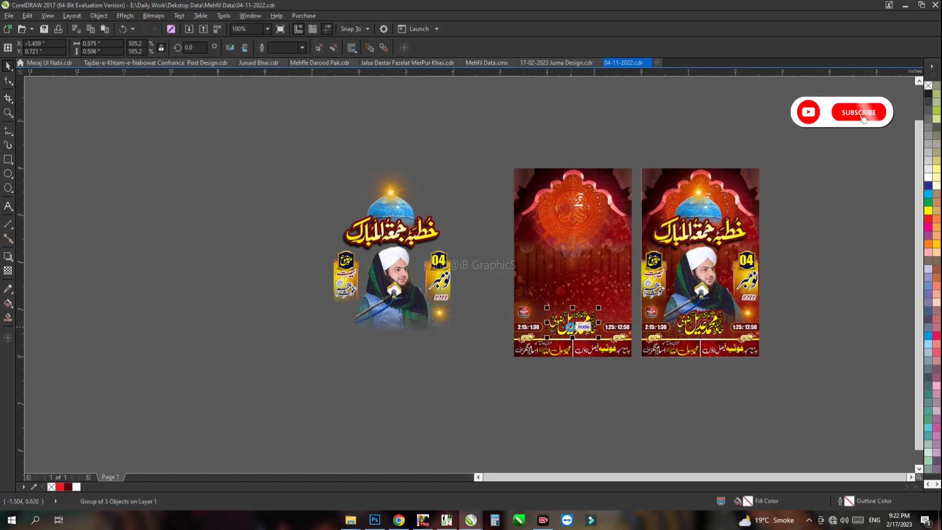
Step: Place the name calligraphy, small logo and star glow onto the new layout
{"action": "key", "text": "c"}
{"action": "left_click", "coordinate": [524, 313]}
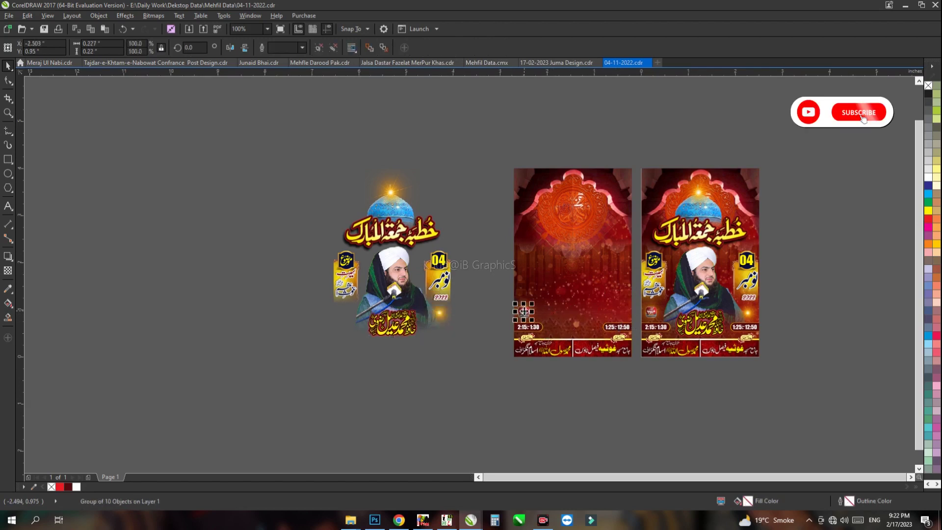
{"action": "key", "text": "l"}
{"action": "left_click", "coordinate": [530, 319]}
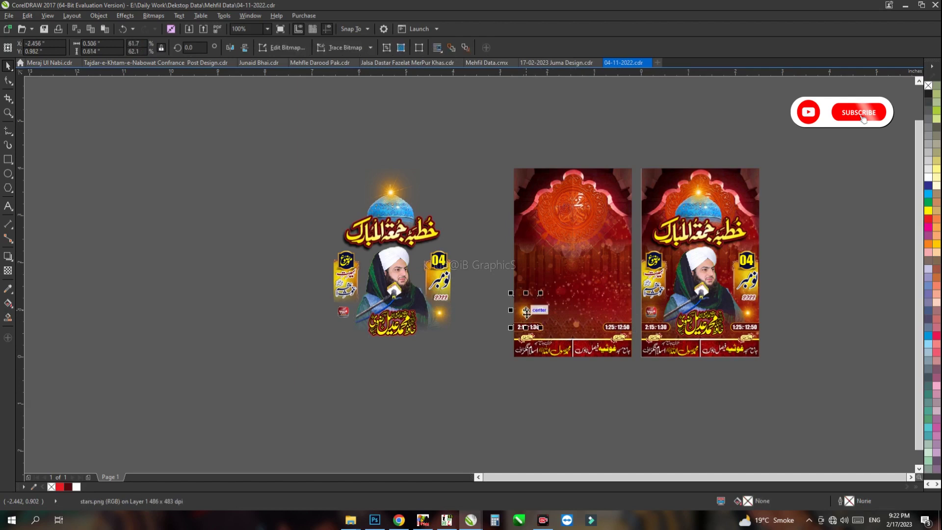
{"action": "key", "text": "l"}
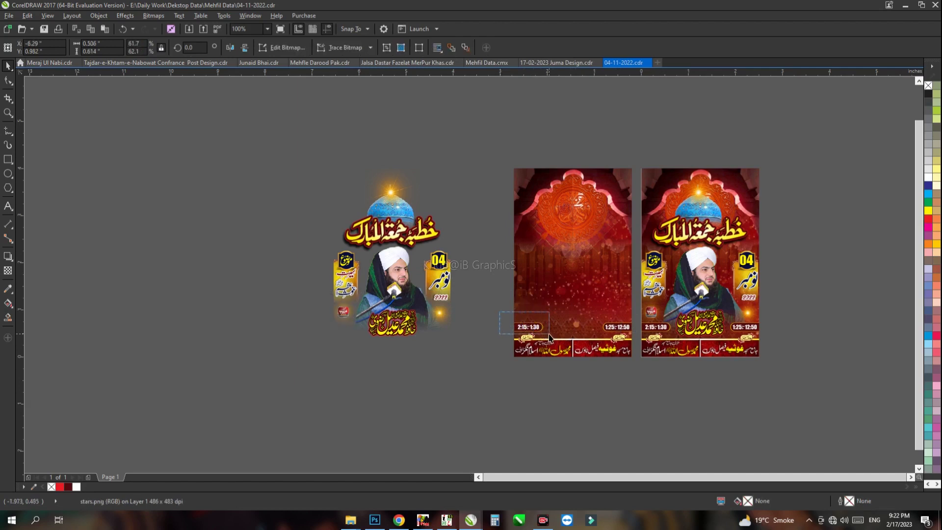
{"action": "key", "text": "Escape"}
Step: Move the 2:15–1:30 and 1:25–12:50 times group and gold label strips under the name
{"action": "left_click", "coordinate": [535, 331]}
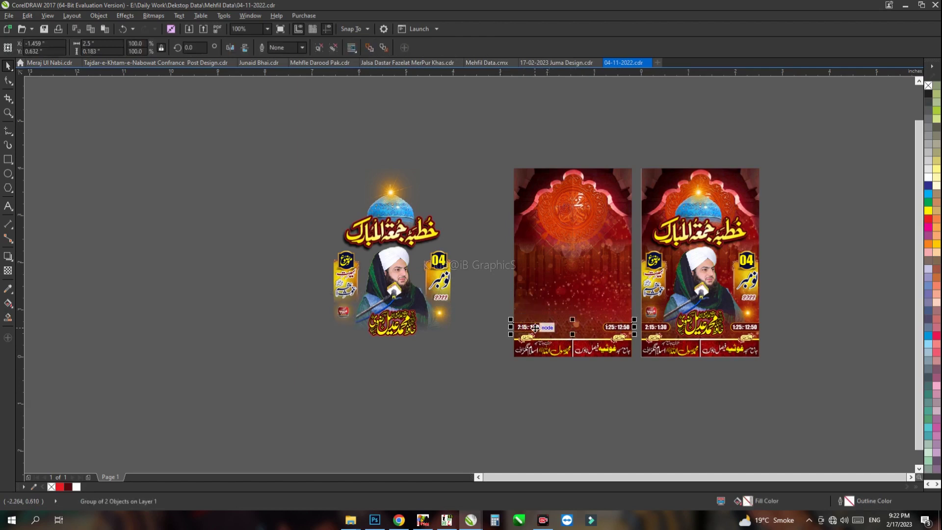
{"action": "key", "text": "l"}
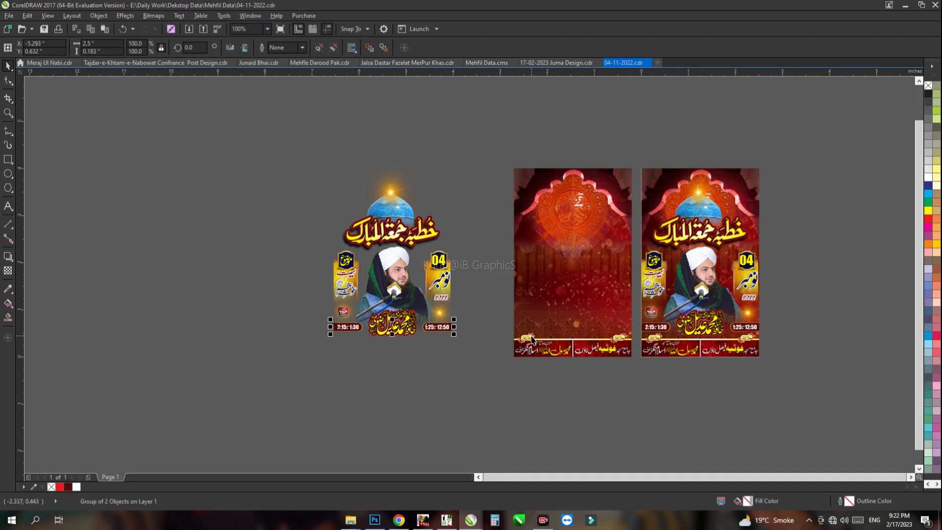
{"action": "left_click", "coordinate": [531, 338]}
{"action": "key", "text": "l"}
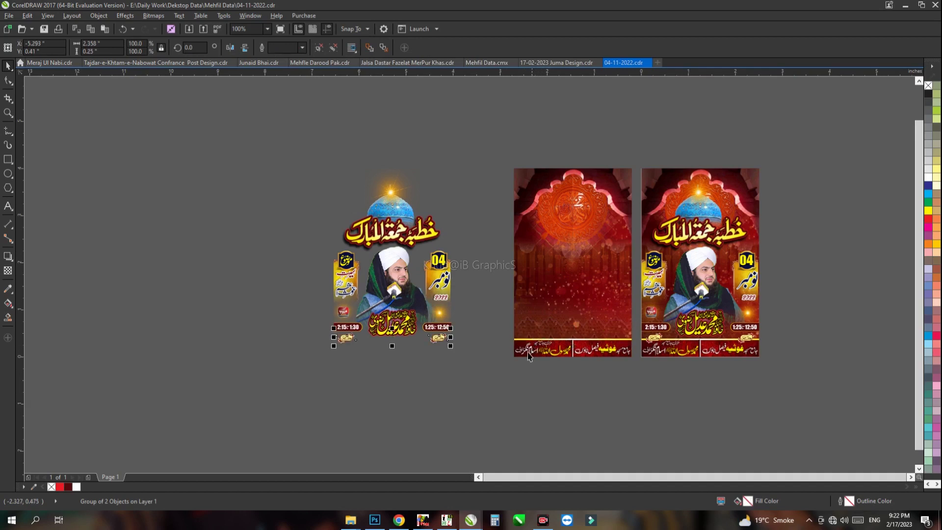
{"action": "left_click", "coordinate": [530, 355]}
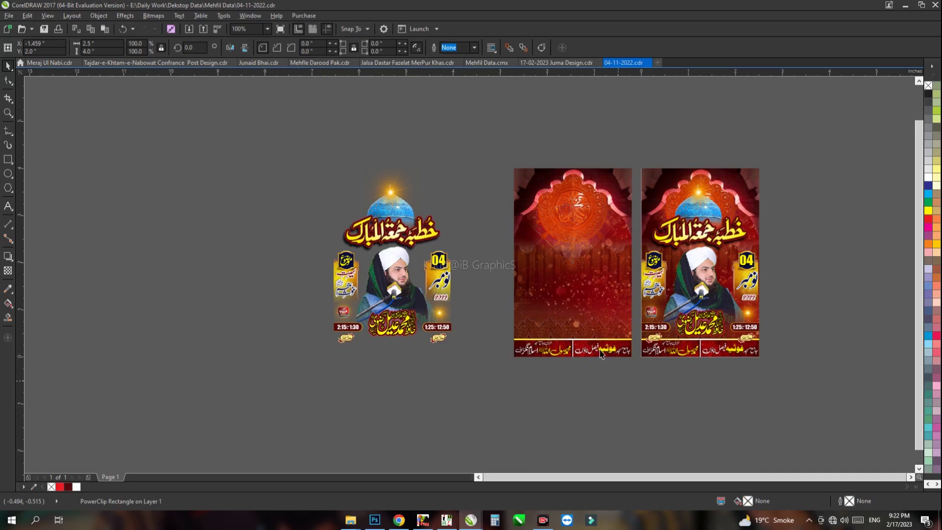
Step: Remove the footer text strip from the left design's bottom after several selection attempts and undos
{"action": "left_click", "coordinate": [599, 349], "text": "ctrl"}
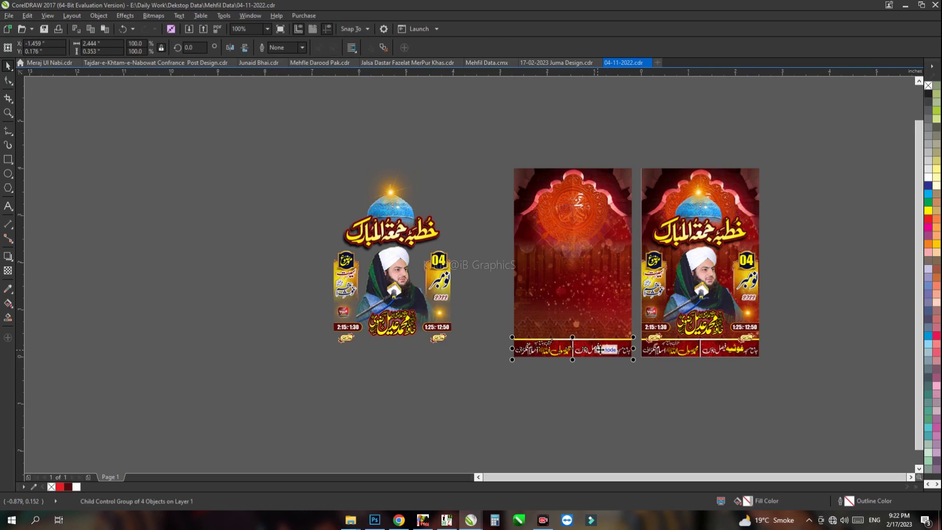
{"action": "key", "text": "ctrl+z"}
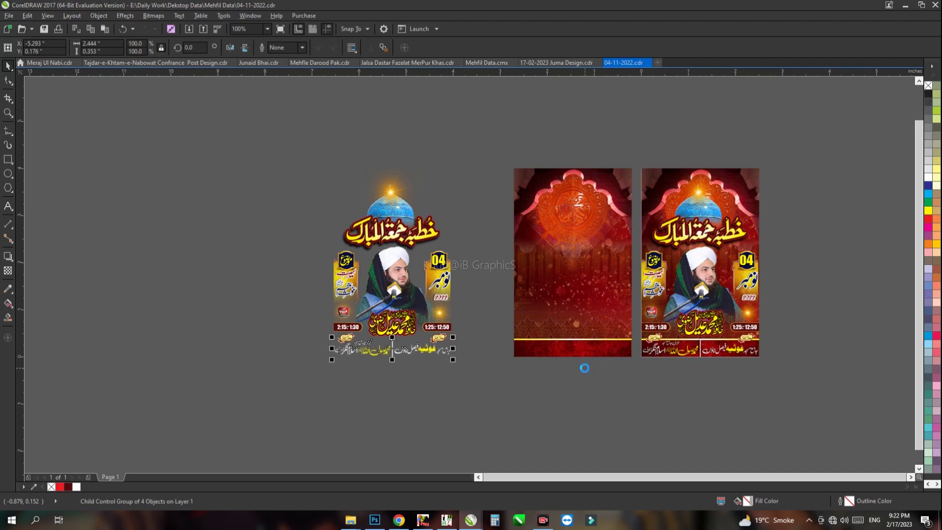
{"action": "left_click", "coordinate": [585, 348]}
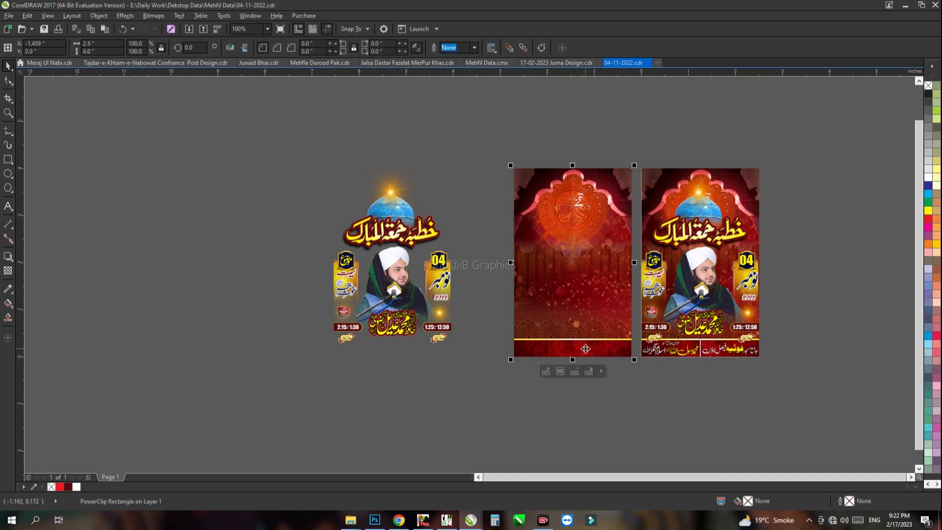
{"action": "key", "text": "ctrl+z"}
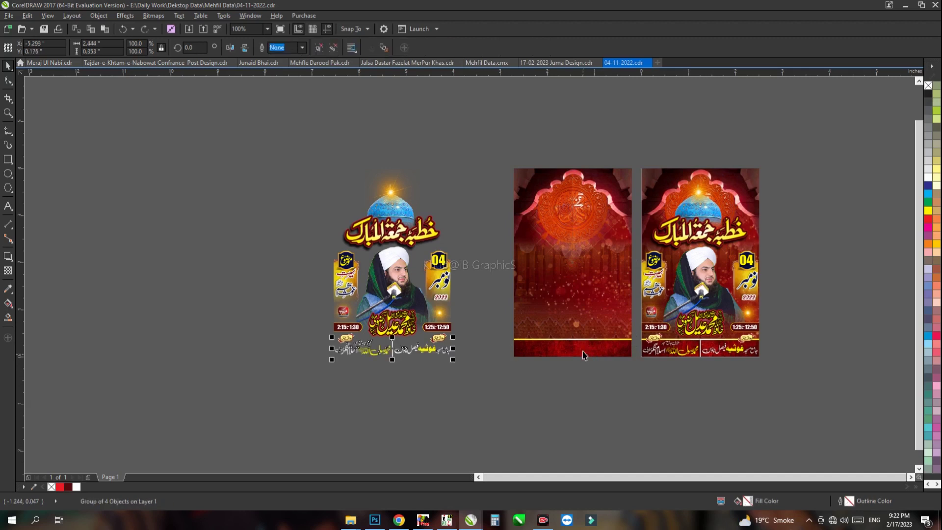
{"action": "left_click", "coordinate": [583, 348], "text": "ctrl"}
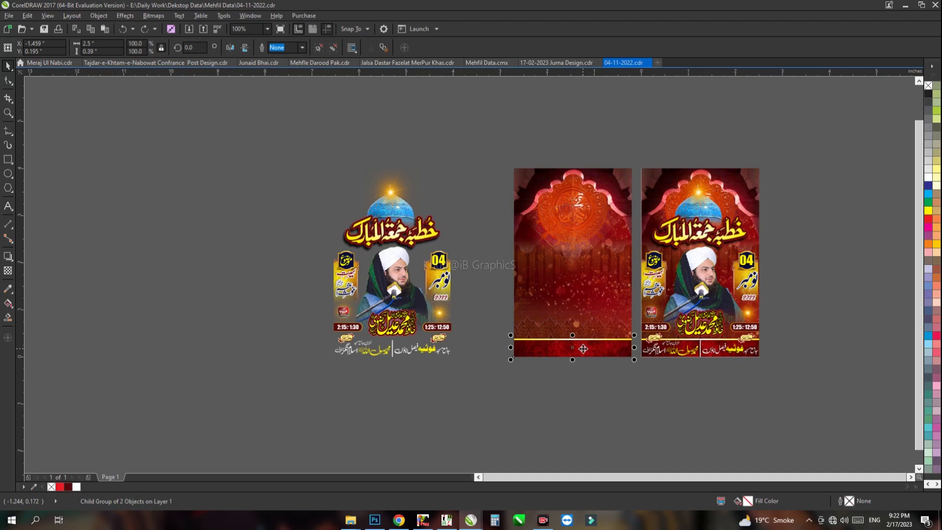
{"action": "left_click", "coordinate": [583, 348]}
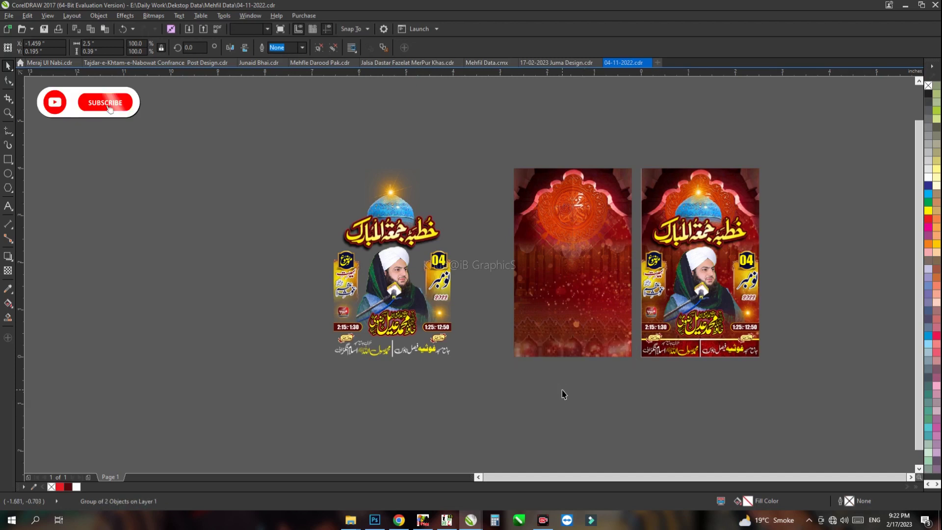
{"action": "key", "text": "ctrl+z"}
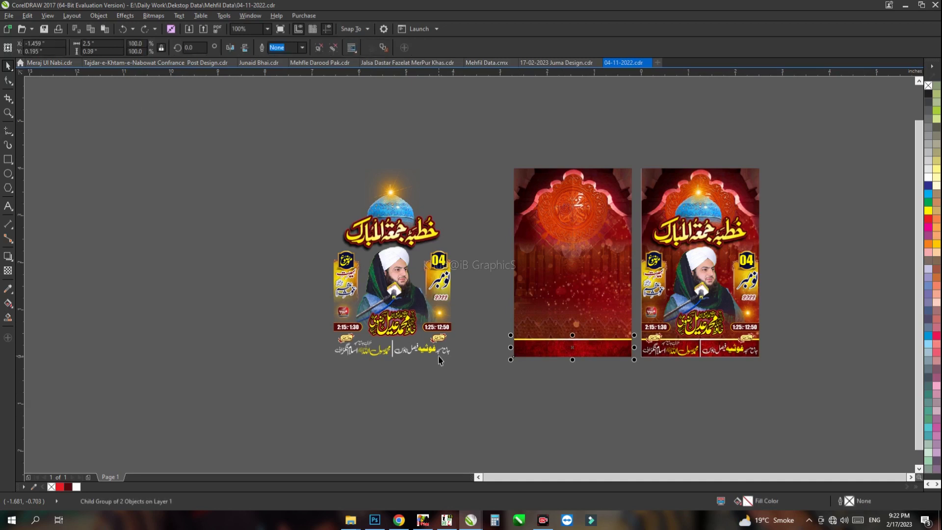
{"action": "key", "text": "Escape"}
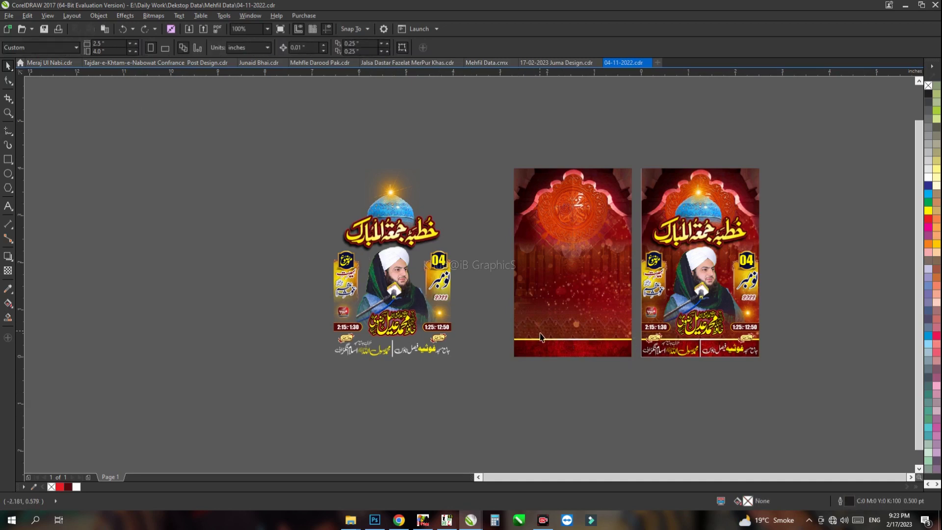
{"action": "left_click", "coordinate": [561, 349], "text": "ctrl"}
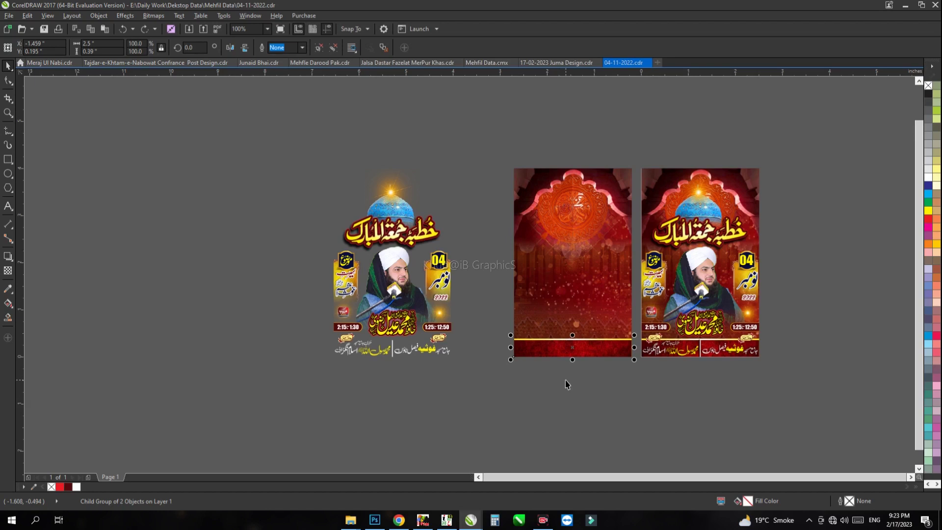
{"action": "key", "text": "Delete"}
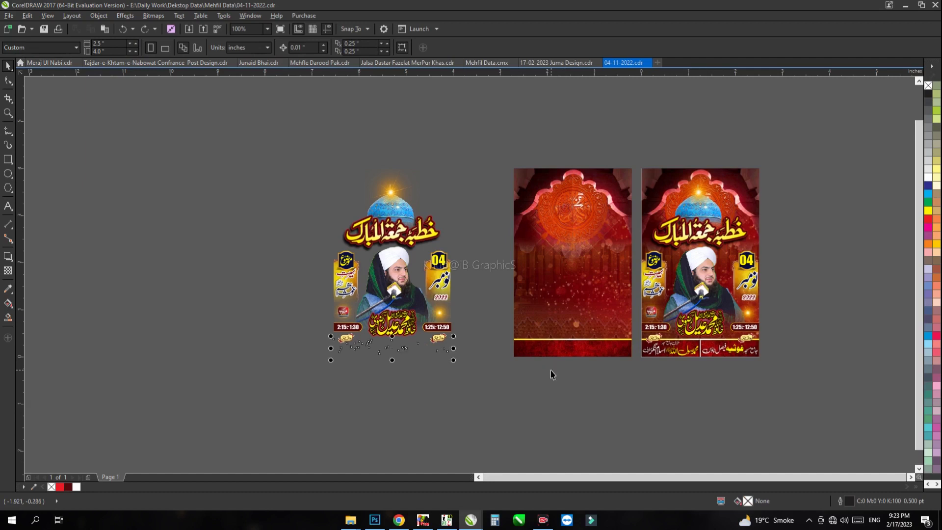
Step: Zoom into the left design's dome, then zoom out and pan to select its title group
{"action": "left_click", "coordinate": [551, 370]}
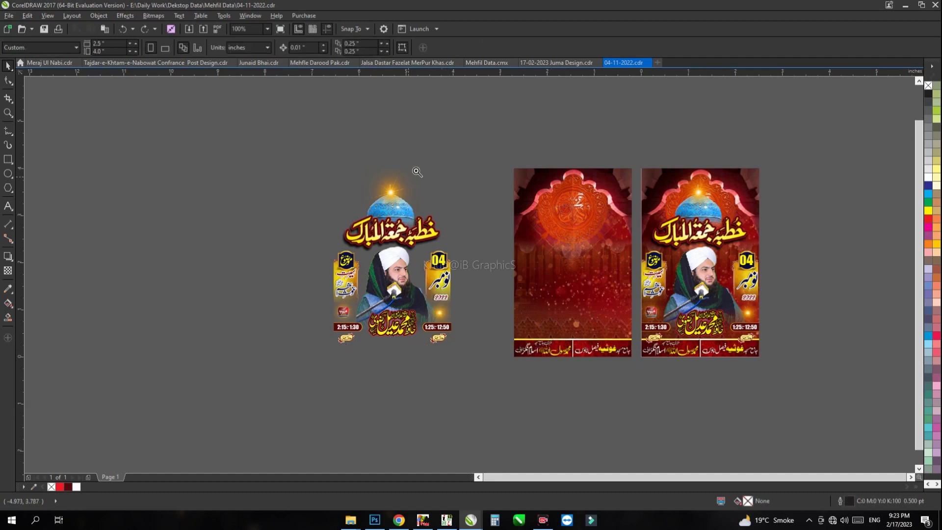
{"action": "key", "text": "z"}
{"action": "left_click_drag", "start_coordinate": [441, 156], "coordinate": [325, 251]}
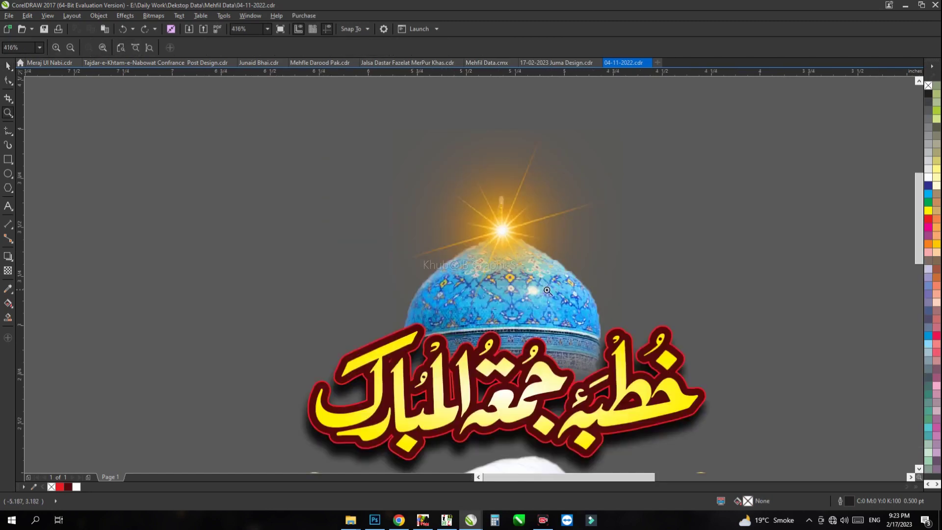
{"action": "left_click_drag", "start_coordinate": [461, 335], "coordinate": [373, 344]}
{"action": "key", "text": "F3"}
{"action": "scroll", "coordinate": [460, 323], "scroll_direction": "down", "scroll_amount": 1}
{"action": "key", "text": "space"}
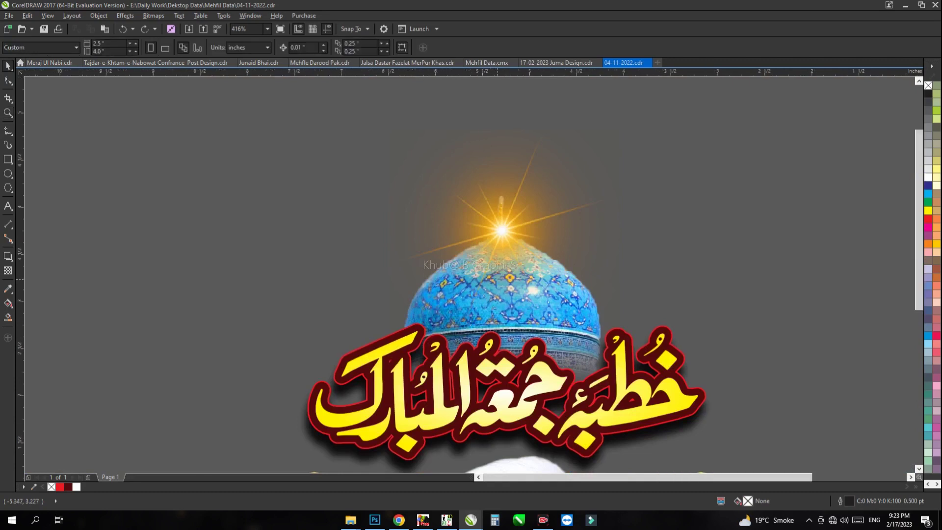
{"action": "scroll", "coordinate": [404, 307], "scroll_direction": "down", "scroll_amount": 2}
{"action": "left_click_drag", "start_coordinate": [404, 307], "coordinate": [523, 317]}
{"action": "left_click", "coordinate": [545, 353]}
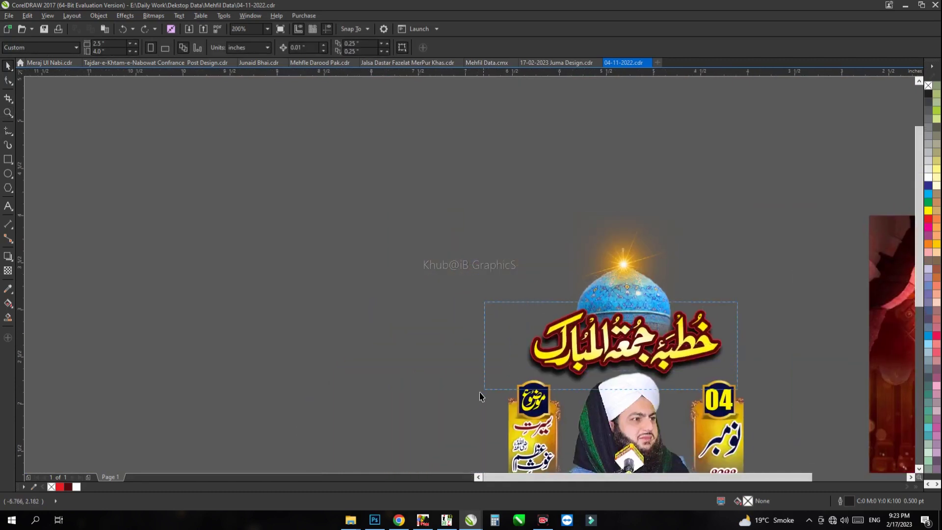
Step: Place a copy of the title calligraphy on empty canvas, trying then removing a drop shadow
{"action": "mouse_move", "coordinate": [590, 353]}
{"action": "left_mouse_down"}
{"action": "mouse_move", "coordinate": [338, 339]}
{"action": "mouse_move", "coordinate": [325, 329]}
{"action": "left_mouse_up"}
{"action": "scroll", "coordinate": [326, 329], "scroll_direction": "left", "scroll_amount": 3}
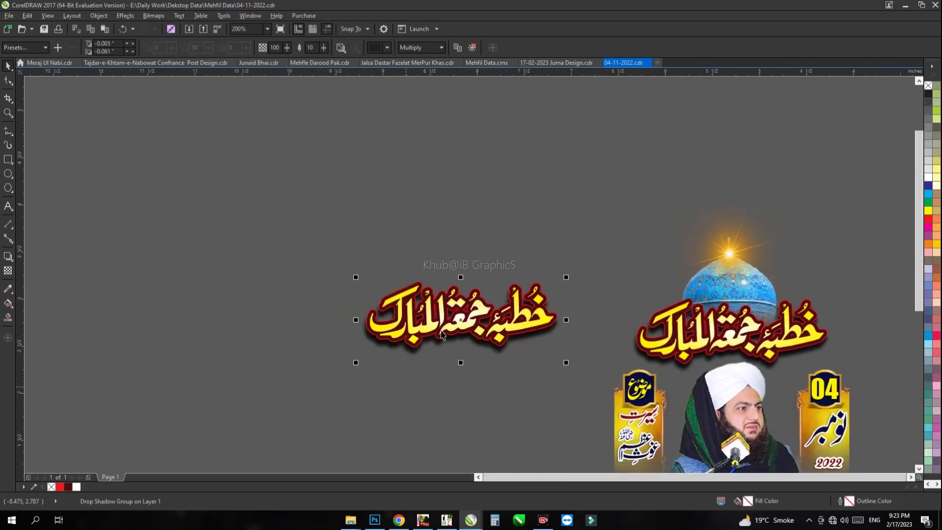
{"action": "left_click", "coordinate": [448, 329]}
{"action": "scroll", "coordinate": [475, 300], "scroll_direction": "up", "scroll_amount": 2}
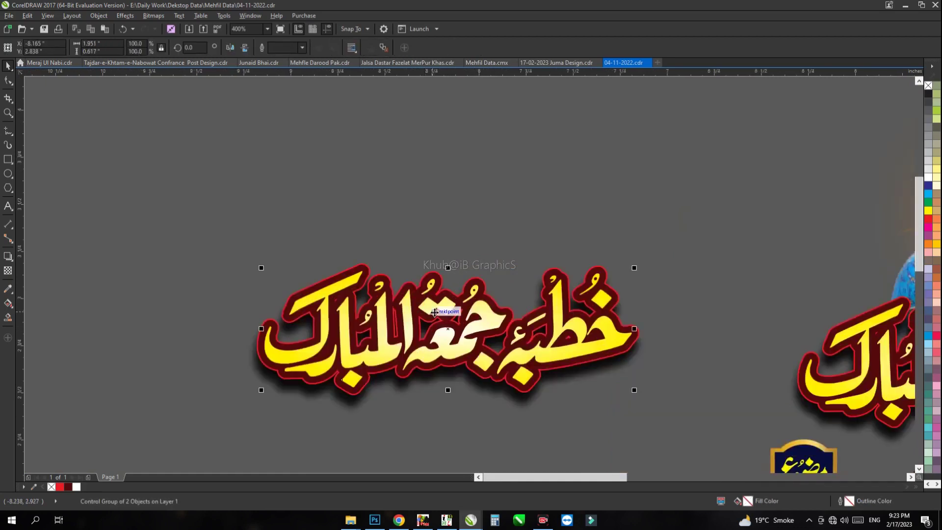
{"action": "left_click", "coordinate": [8, 255]}
{"action": "left_click_drag", "start_coordinate": [448, 329], "coordinate": [649, 288]}
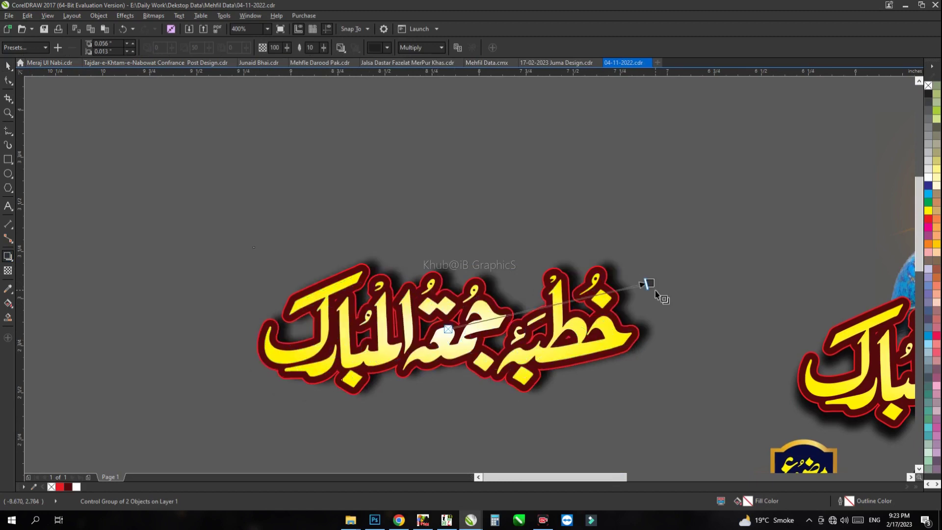
{"action": "left_click", "coordinate": [471, 48]}
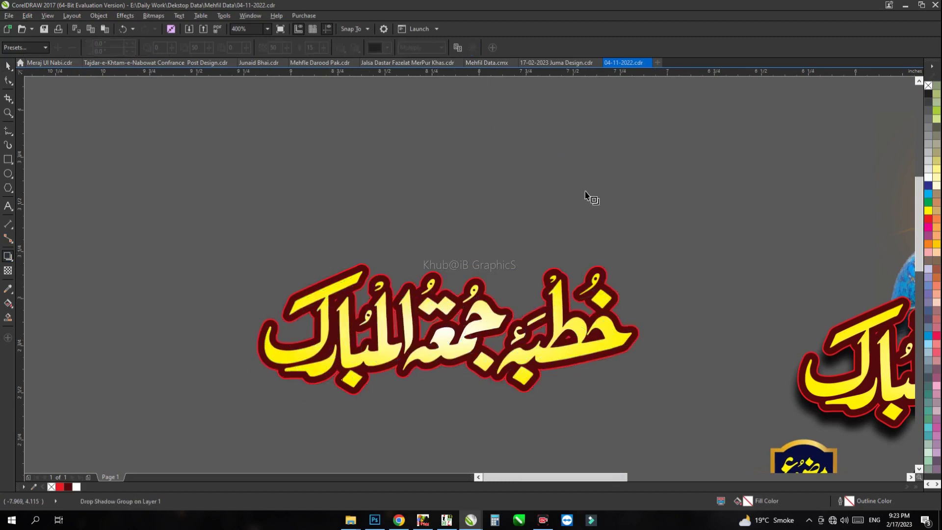
{"action": "key", "text": "space"}
Step: Undo trial moves and ungrouping of the copied title, delete the spare copy, and view the whole poster
{"action": "scroll", "coordinate": [528, 251], "scroll_direction": "left", "scroll_amount": 5}
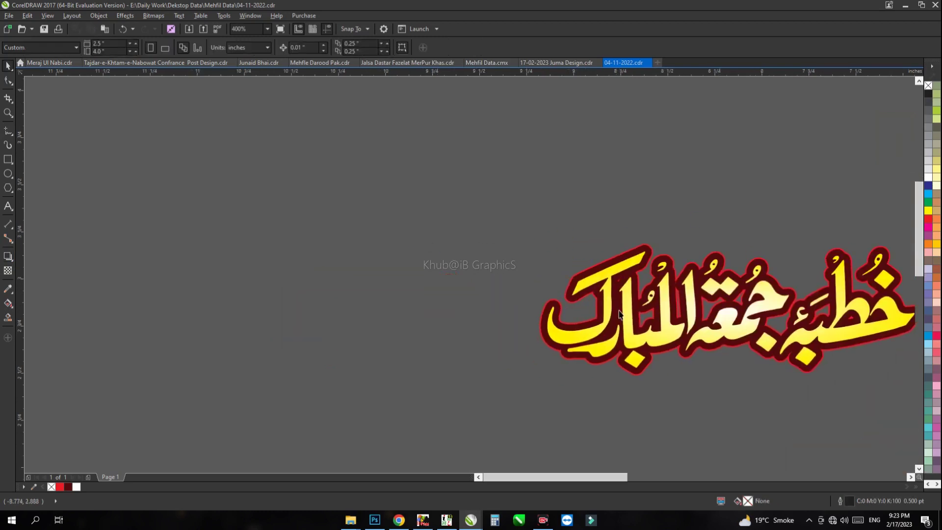
{"action": "left_click_drag", "start_coordinate": [621, 314], "coordinate": [285, 171]}
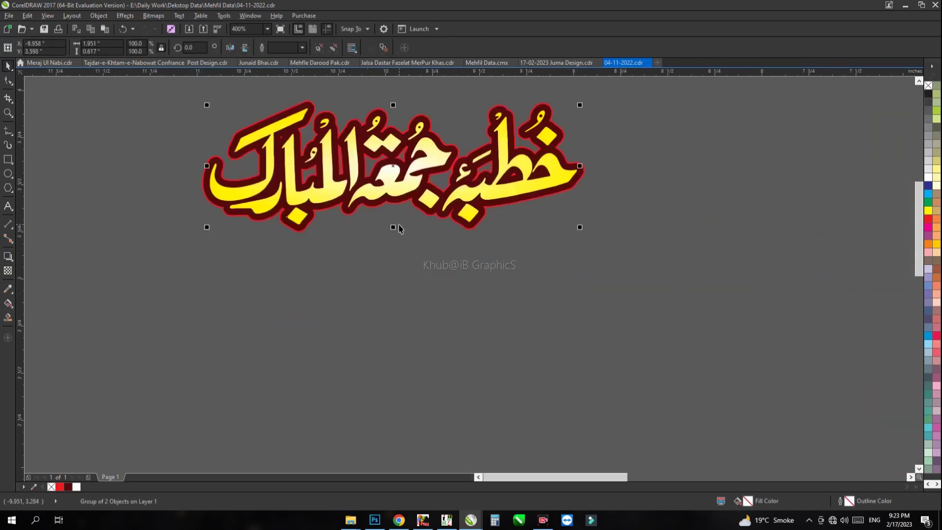
{"action": "key", "text": "ctrl+z"}
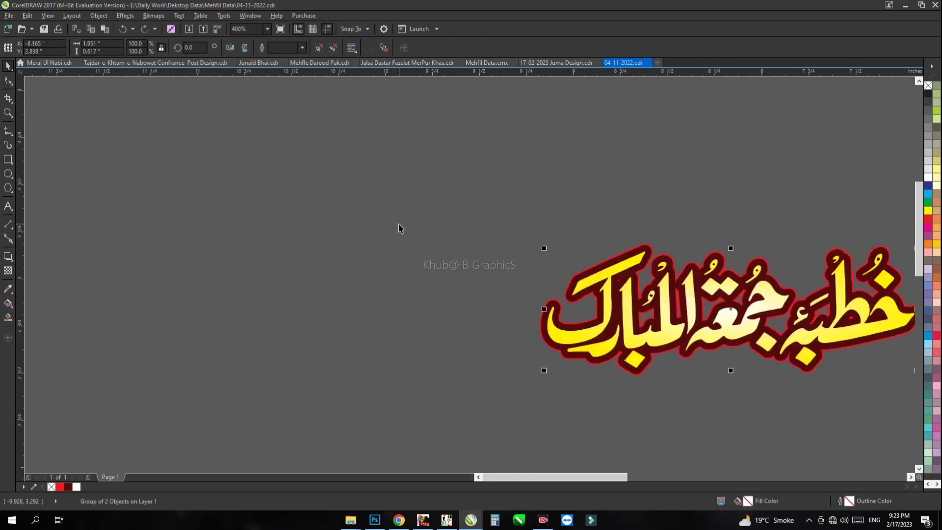
{"action": "key", "text": "ctrl+u"}
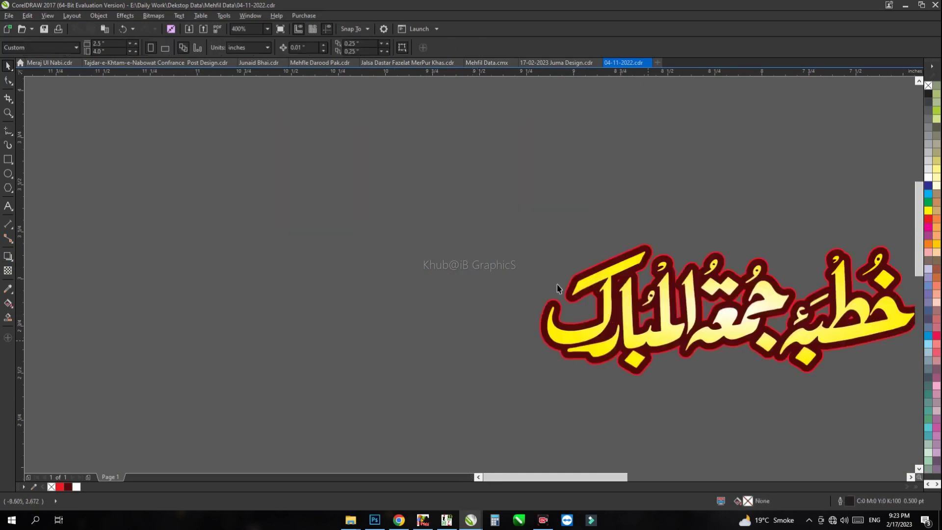
{"action": "left_click_drag", "start_coordinate": [641, 338], "coordinate": [402, 181]}
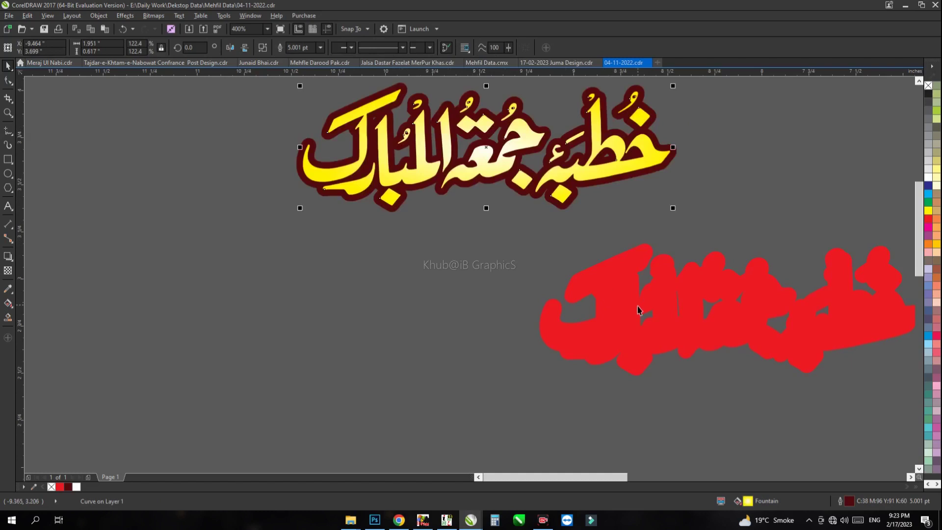
{"action": "left_click_drag", "start_coordinate": [626, 321], "coordinate": [326, 351]}
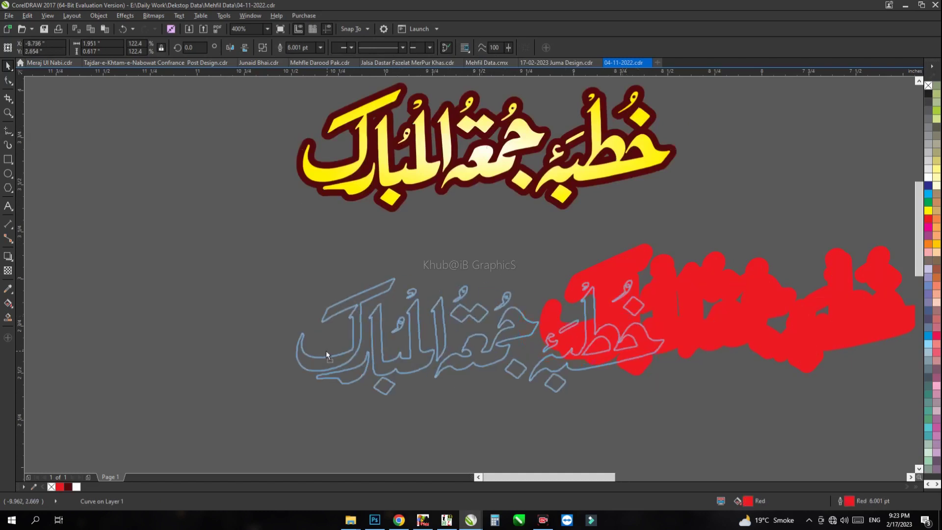
{"action": "key", "text": "ctrl+z"}
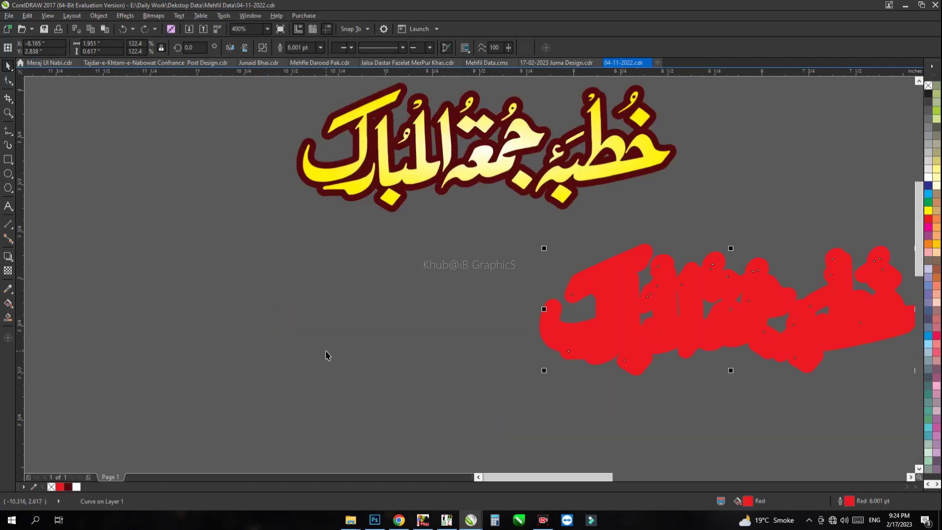
{"action": "key", "text": "ctrl+z"}
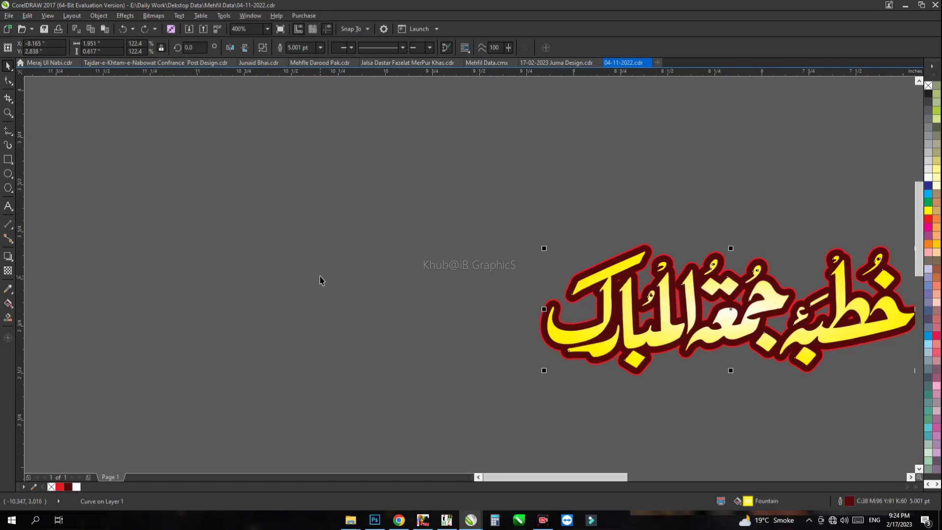
{"action": "scroll", "coordinate": [320, 281], "scroll_direction": "down", "scroll_amount": 1}
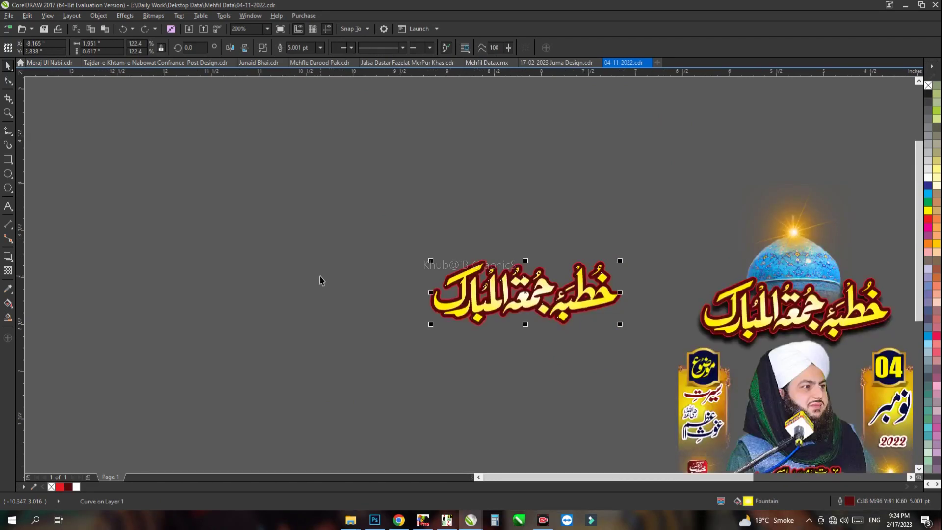
{"action": "key", "text": "ctrl+z"}
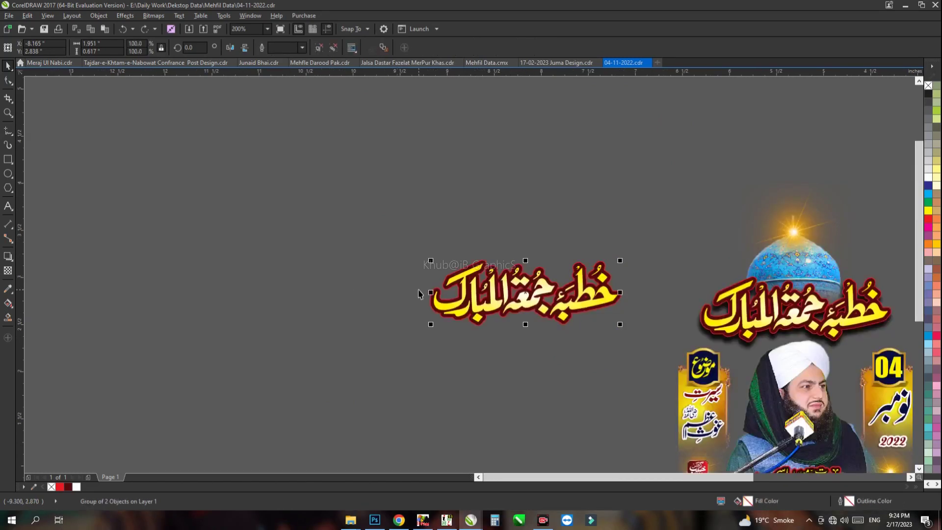
{"action": "key", "text": "Delete"}
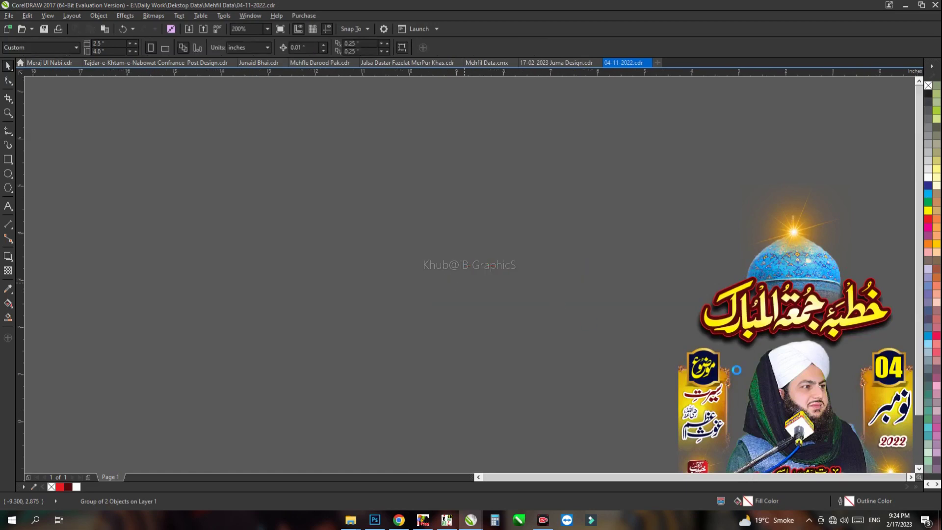
{"action": "key", "text": "F3"}
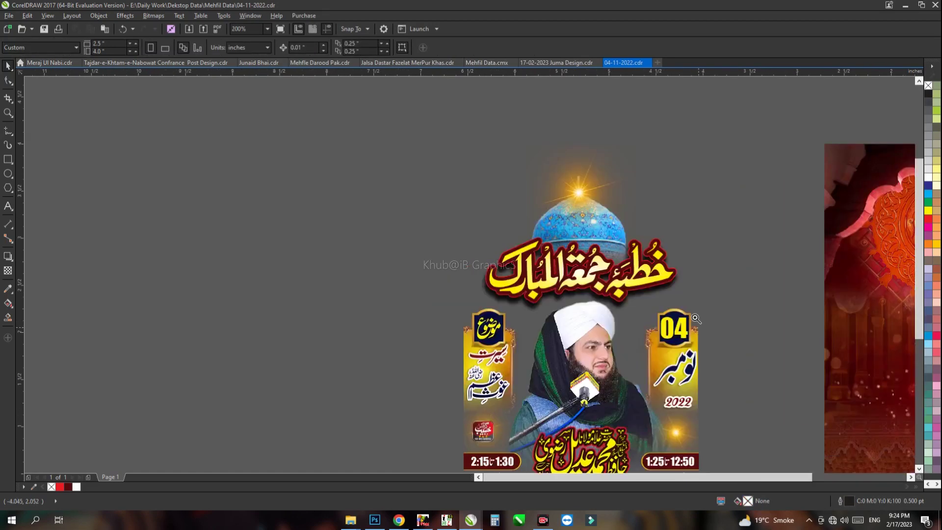
{"action": "key", "text": "z"}
{"action": "left_click_drag", "start_coordinate": [671, 315], "coordinate": [684, 325]}
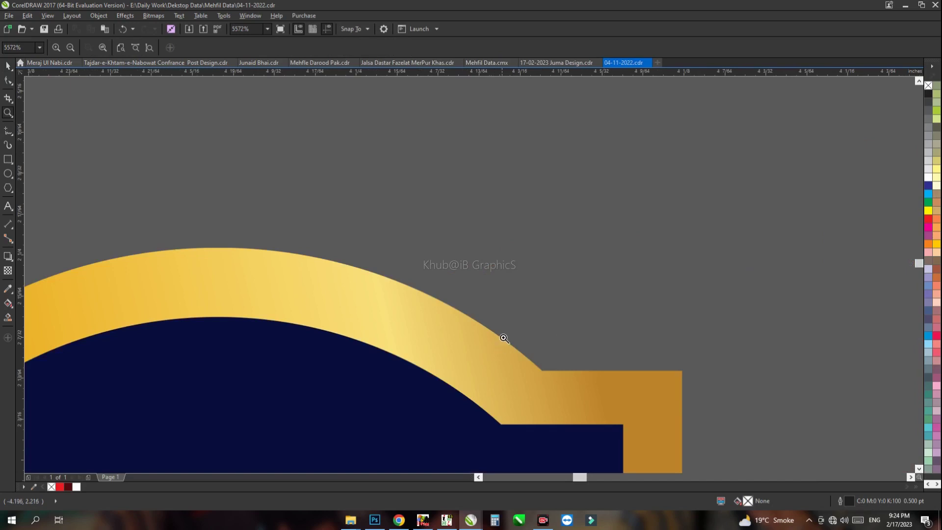
{"action": "left_click", "coordinate": [447, 395]}
{"action": "left_click", "coordinate": [475, 369]}
{"action": "right_click", "coordinate": [492, 379]}
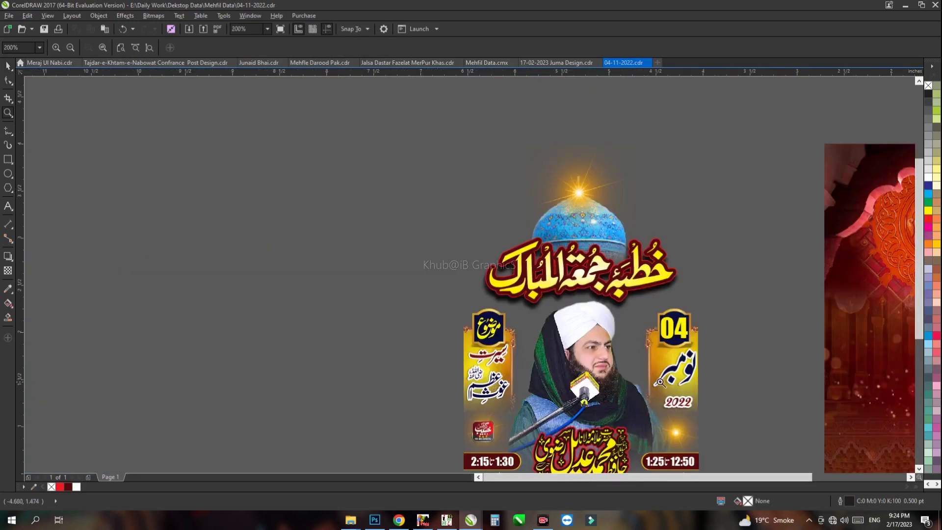
{"action": "left_click_drag", "start_coordinate": [654, 340], "coordinate": [643, 381]}
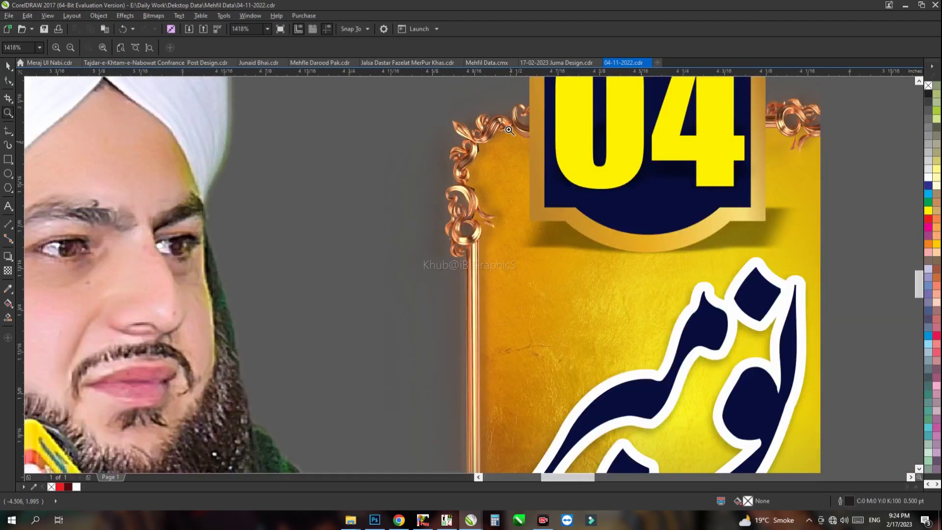
{"action": "left_click_drag", "start_coordinate": [502, 95], "coordinate": [444, 315]}
{"action": "scroll", "coordinate": [435, 366], "scroll_direction": "up", "scroll_amount": 1}
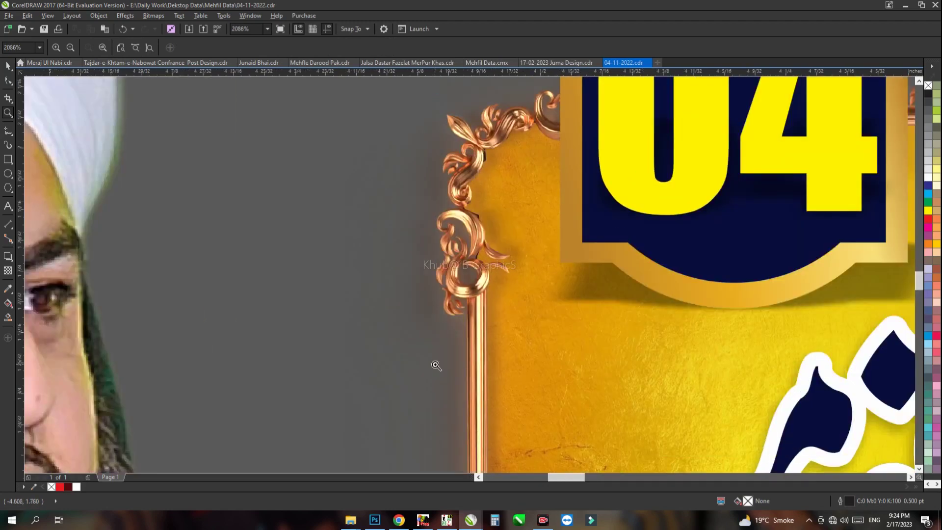
{"action": "scroll", "coordinate": [493, 310], "scroll_direction": "up", "scroll_amount": 4}
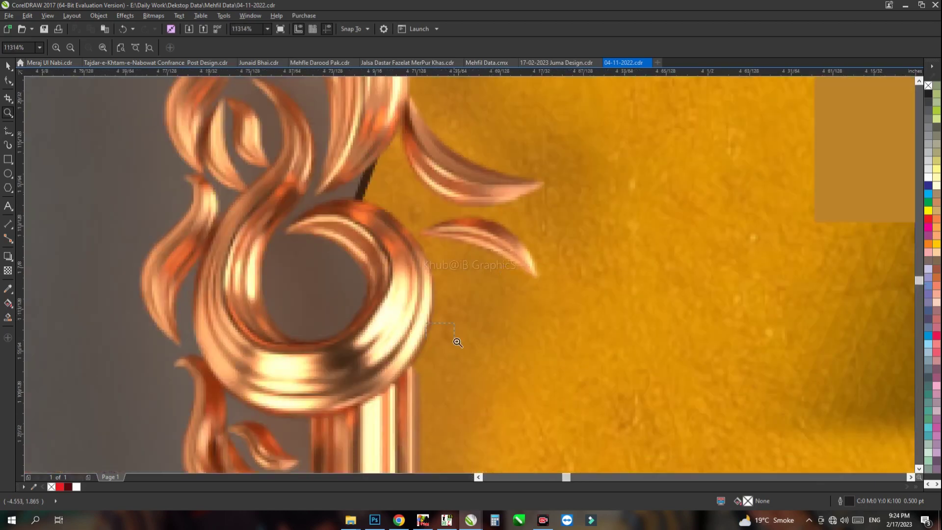
{"action": "scroll", "coordinate": [458, 342], "scroll_direction": "down", "scroll_amount": 4}
{"action": "scroll", "coordinate": [466, 344], "scroll_direction": "down", "scroll_amount": 1}
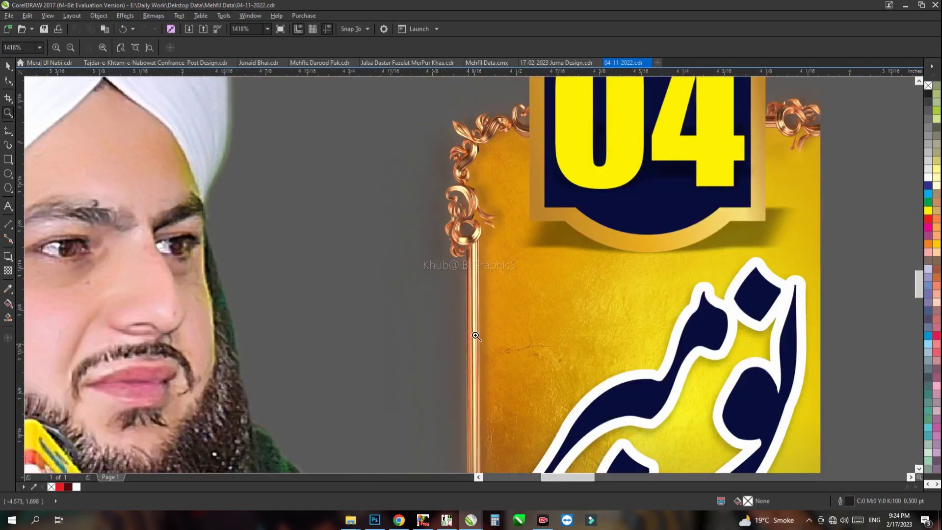
{"action": "scroll", "coordinate": [563, 334], "scroll_direction": "up", "scroll_amount": 5}
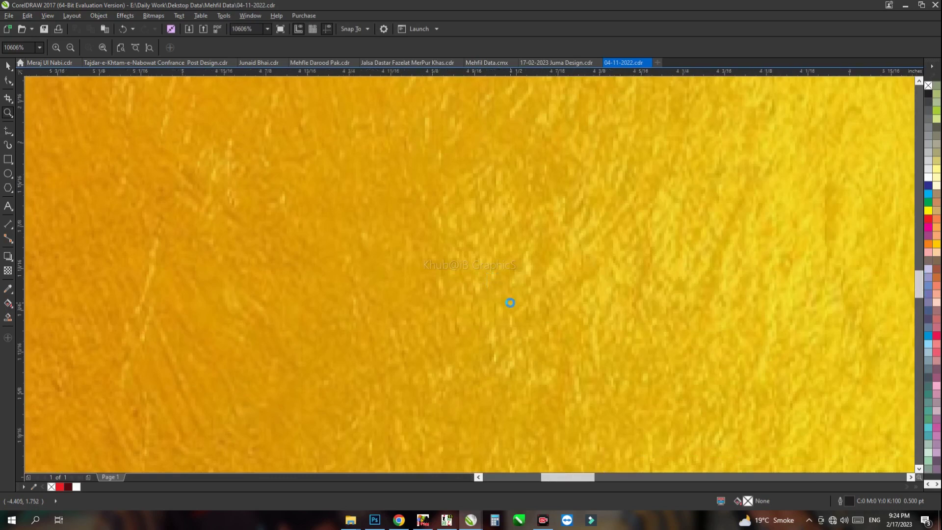
{"action": "scroll", "coordinate": [510, 303], "scroll_direction": "down", "scroll_amount": 5}
{"action": "scroll", "coordinate": [521, 311], "scroll_direction": "down", "scroll_amount": 4}
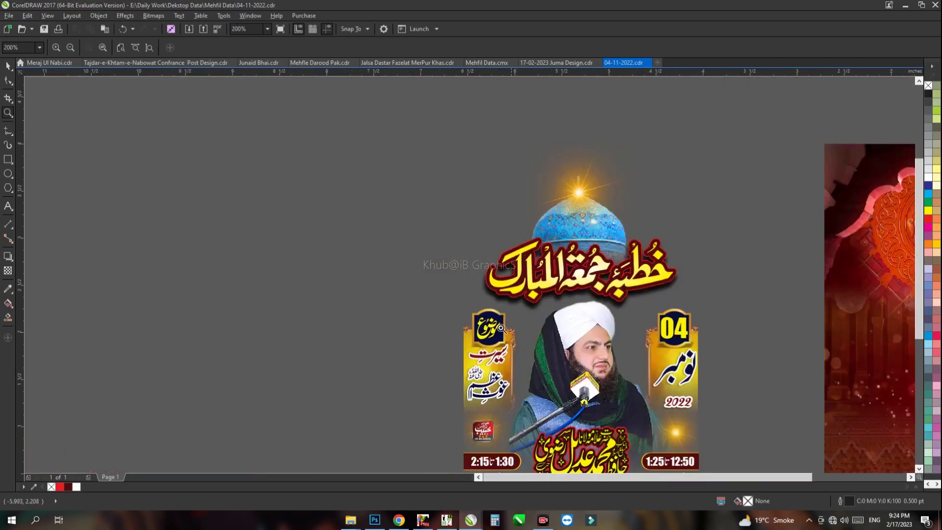
{"action": "left_click_drag", "start_coordinate": [531, 415], "coordinate": [522, 291]}
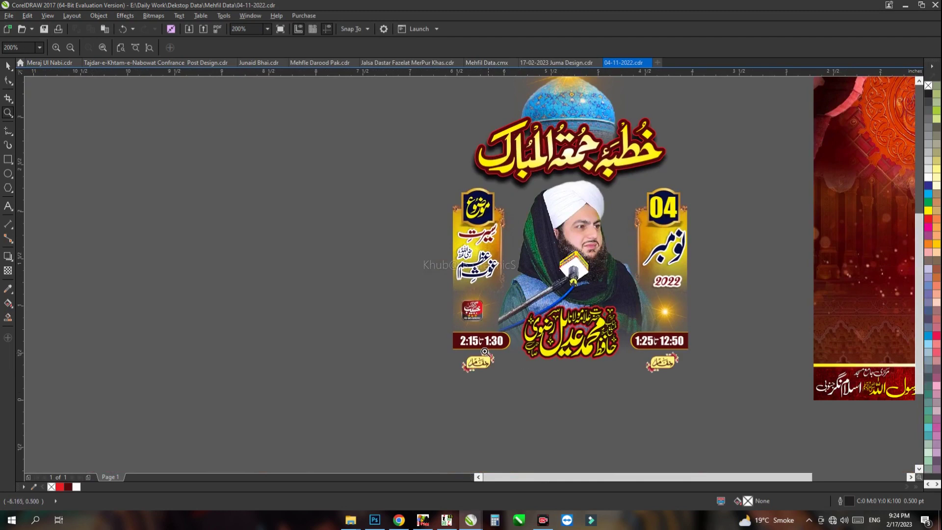
{"action": "left_click_drag", "start_coordinate": [484, 351], "coordinate": [492, 371]}
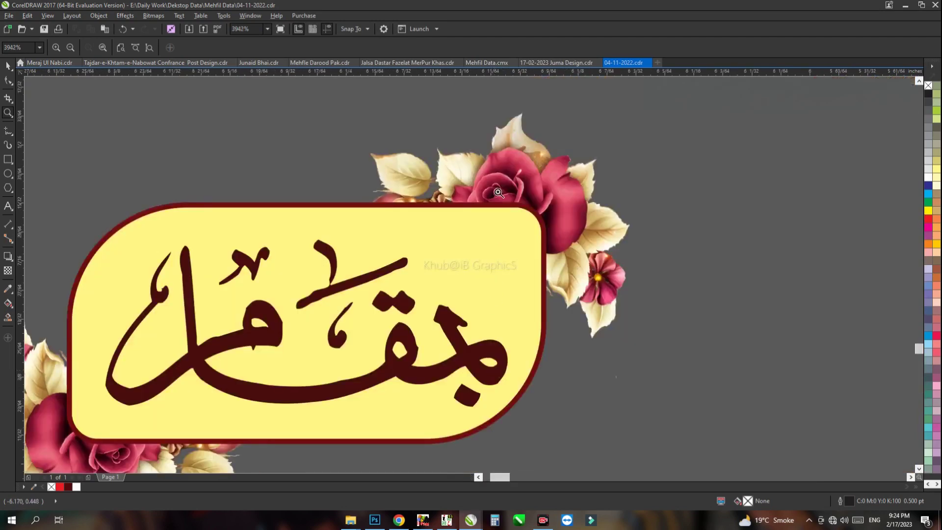
{"action": "left_click_drag", "start_coordinate": [479, 142], "coordinate": [582, 307]}
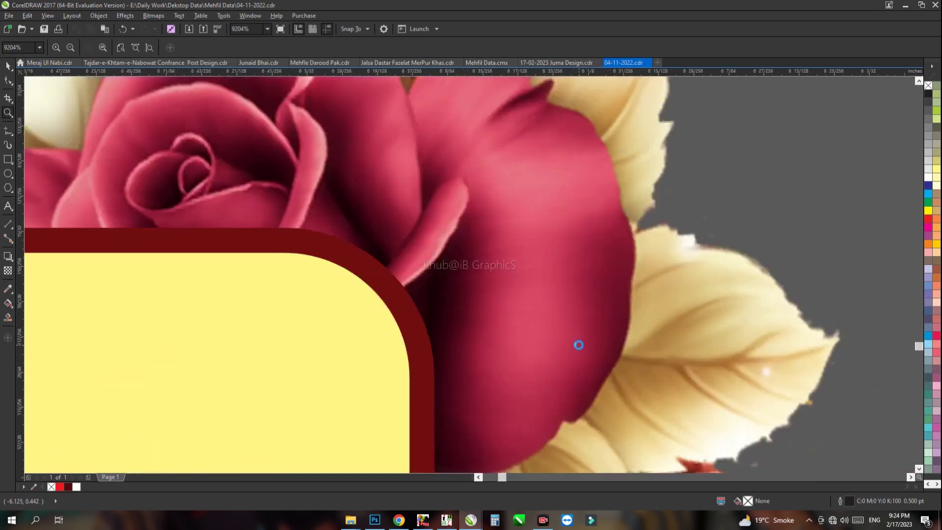
{"action": "left_click_drag", "start_coordinate": [466, 155], "coordinate": [578, 344]}
{"action": "right_click", "coordinate": [568, 325]}
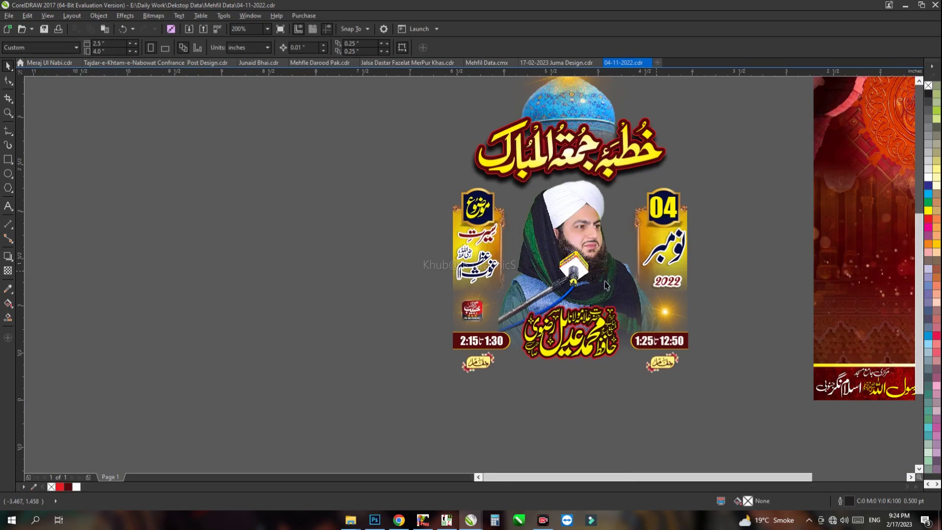
{"action": "double_click", "coordinate": [669, 214]}
{"action": "key", "text": "Escape"}
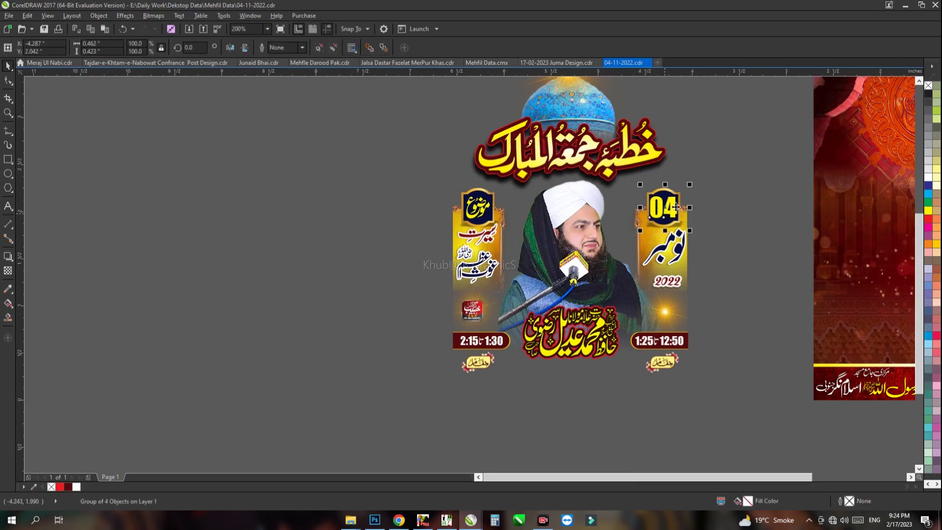
{"action": "double_click", "coordinate": [674, 212]}
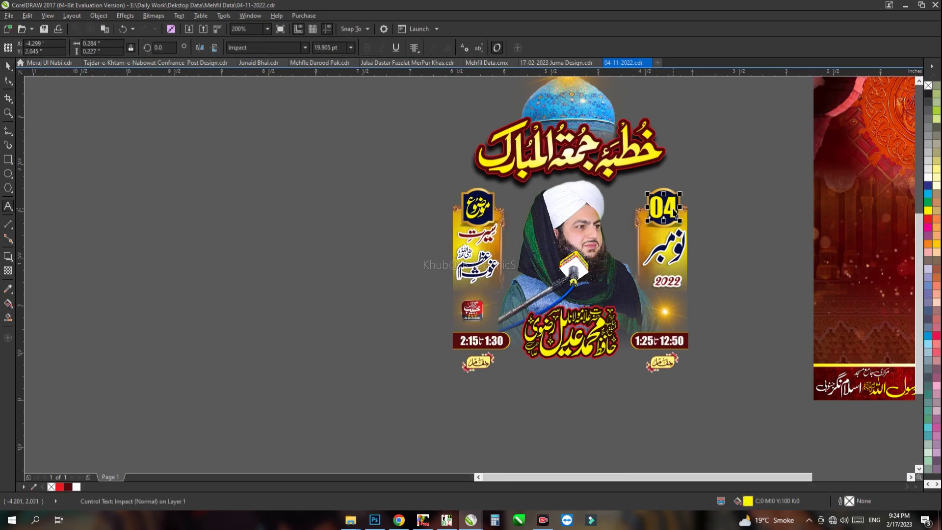
{"action": "key", "text": "ctrl+space"}
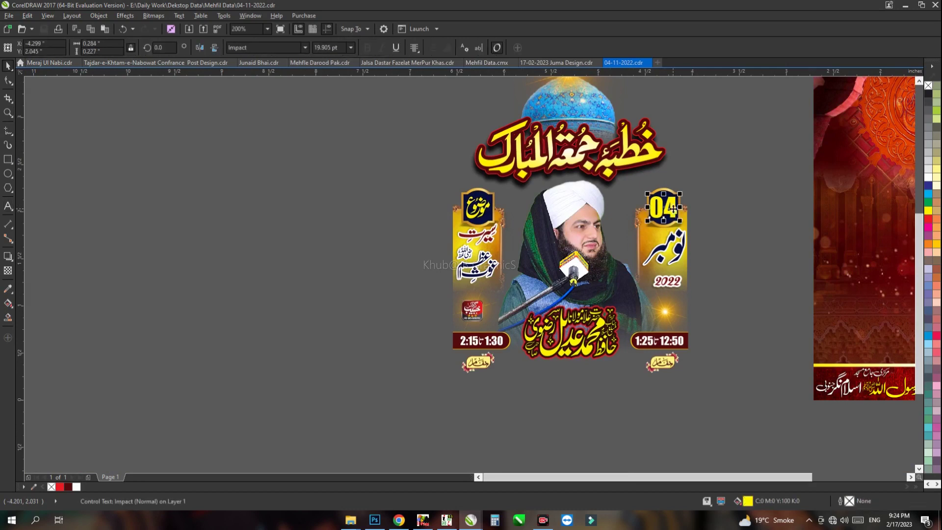
{"action": "left_click", "coordinate": [707, 223]}
Step: Open the red arch background's PowerClip contents and select its footer text band
{"action": "scroll", "coordinate": [449, 293], "scroll_direction": "down", "scroll_amount": 2}
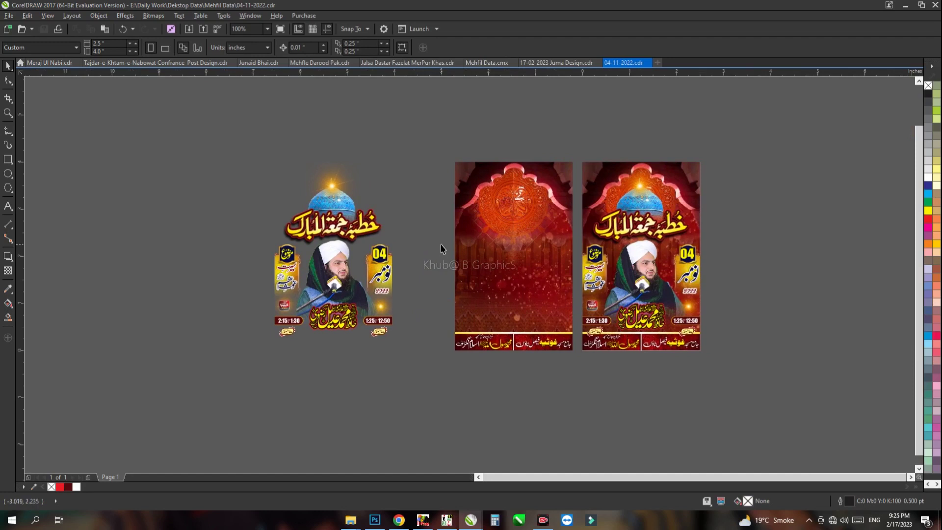
{"action": "left_click", "coordinate": [547, 270]}
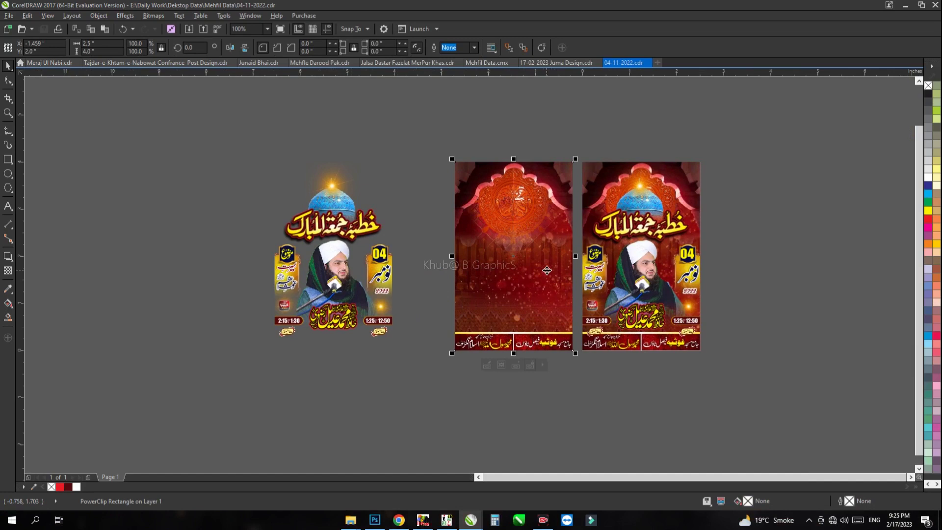
{"action": "double_click", "coordinate": [546, 278]}
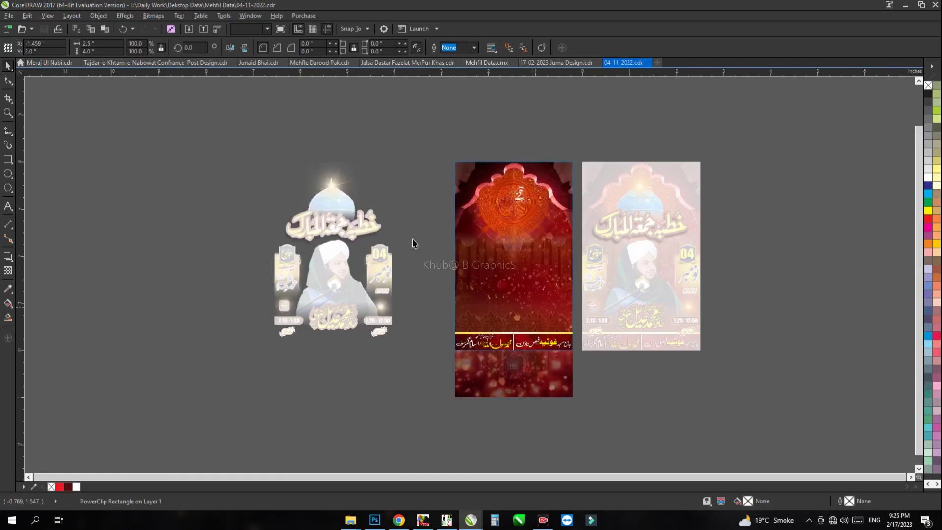
{"action": "left_click_drag", "start_coordinate": [431, 256], "coordinate": [588, 234]}
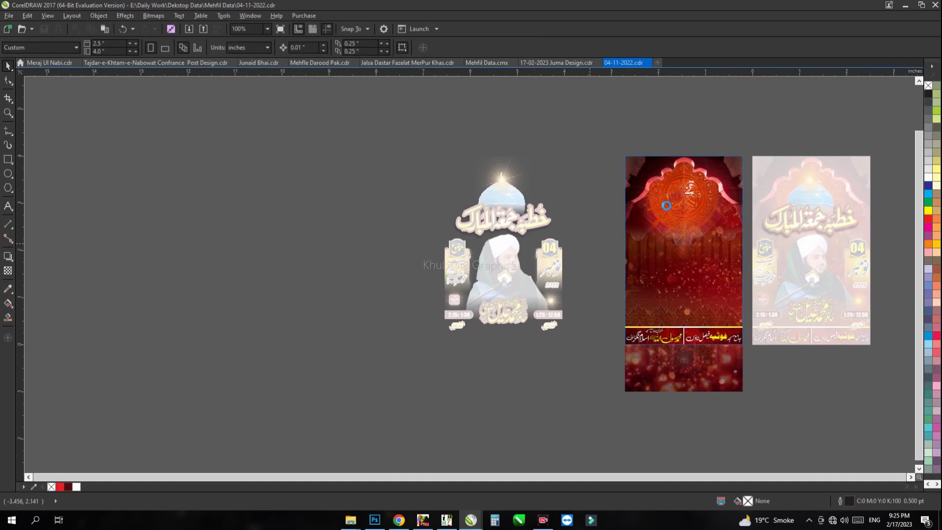
{"action": "left_click", "coordinate": [677, 202]}
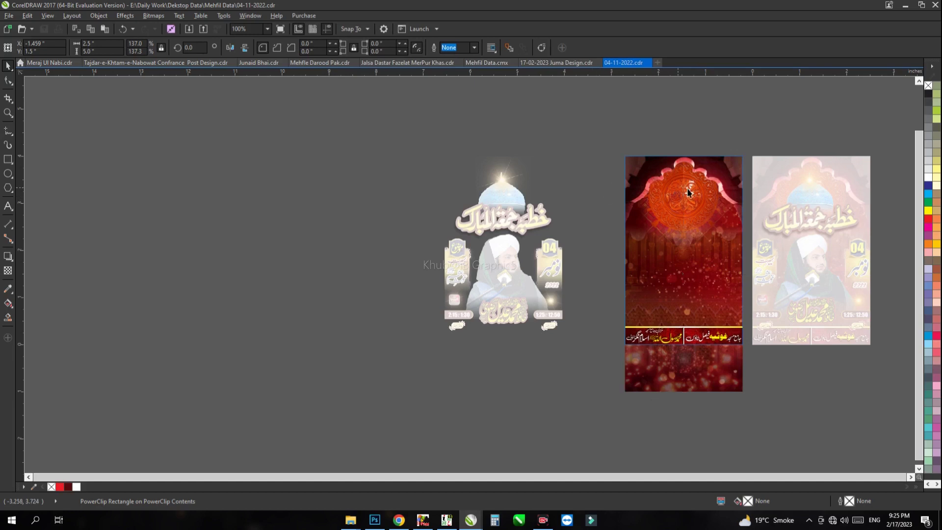
{"action": "key", "text": "Escape"}
{"action": "left_click", "coordinate": [690, 190]}
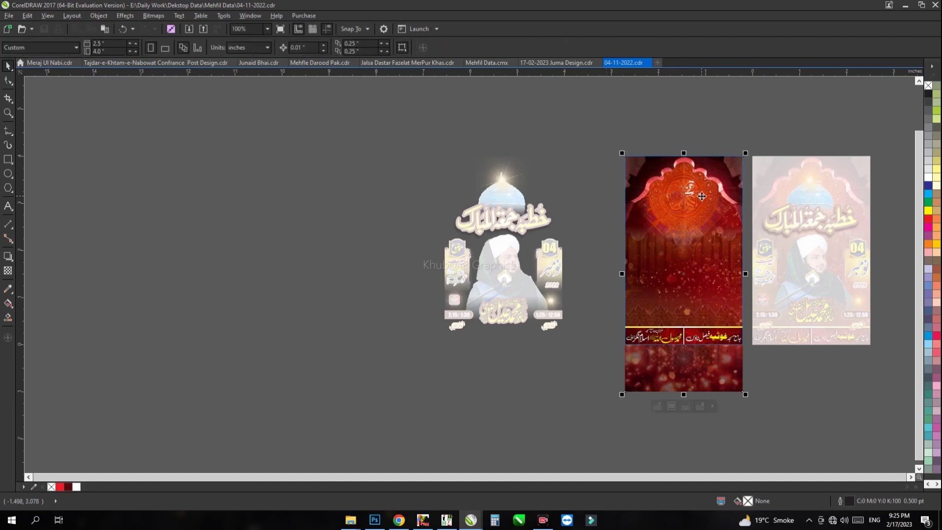
{"action": "left_click", "coordinate": [693, 338]}
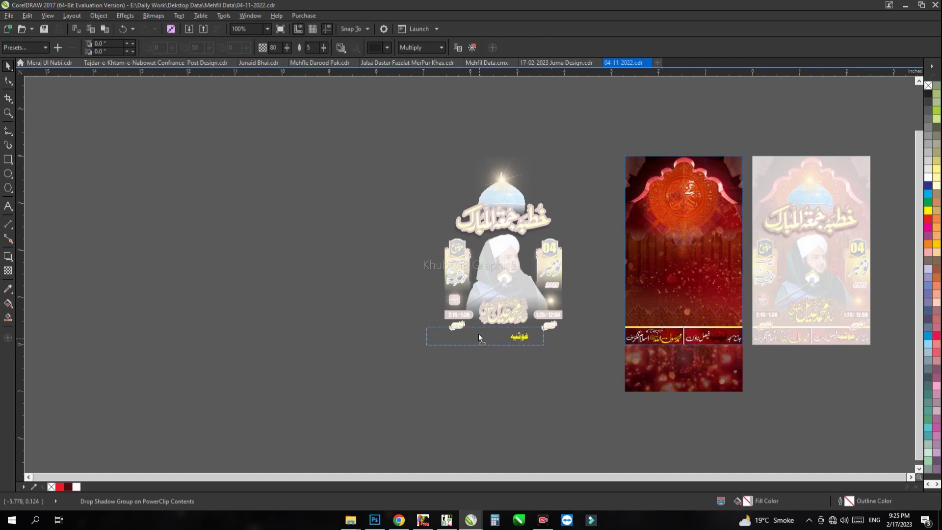
Step: Move the footer text and its red strip beneath the left poster design
{"action": "left_click_drag", "start_coordinate": [693, 338], "coordinate": [493, 337]}
{"action": "left_click", "coordinate": [676, 332]}
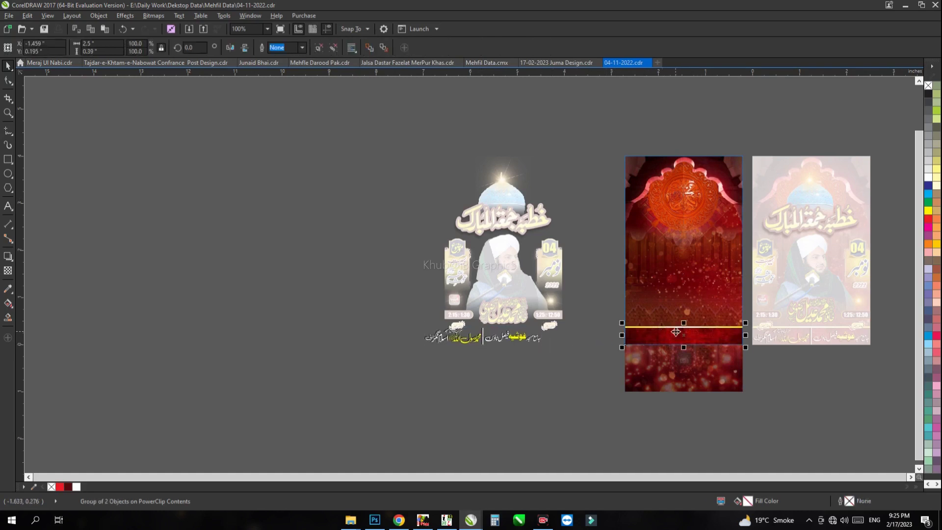
{"action": "key", "text": "ctrl+r"}
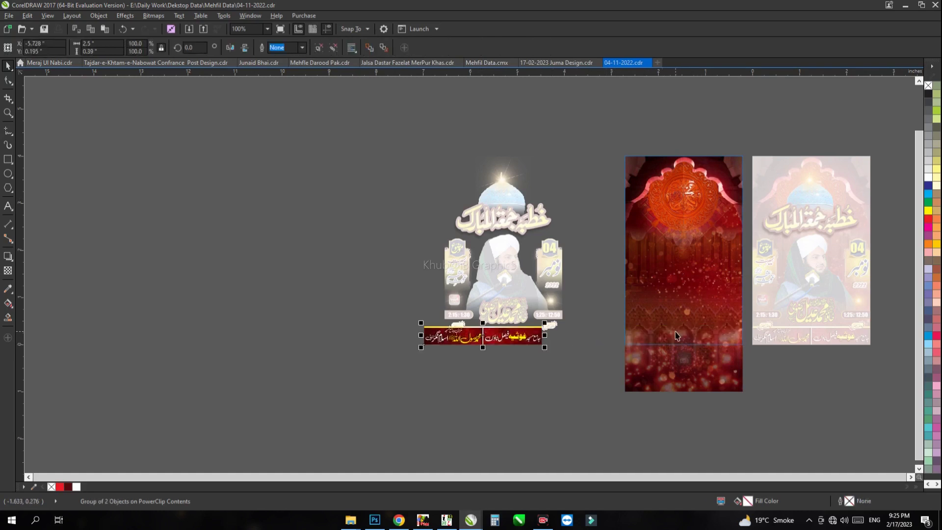
{"action": "left_click", "coordinate": [670, 349]}
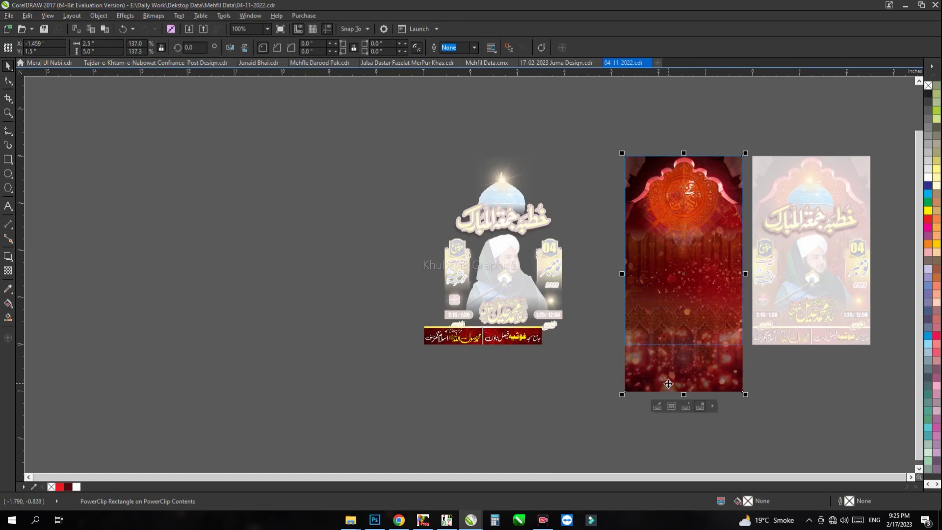
Step: Zoom into the arch and centre the patterned, red bokeh and lower arch images over the arch image
{"action": "left_click", "coordinate": [611, 270]}
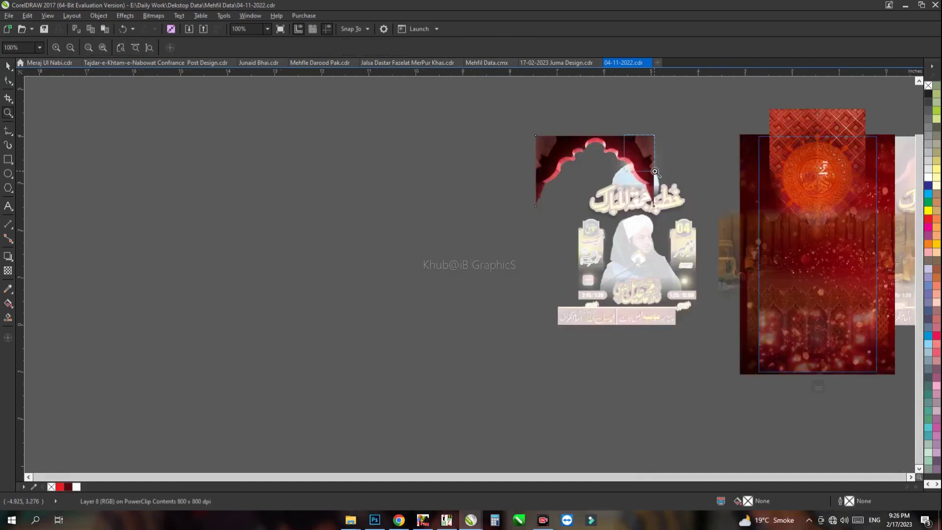
{"action": "left_click_drag", "start_coordinate": [624, 136], "coordinate": [655, 172]}
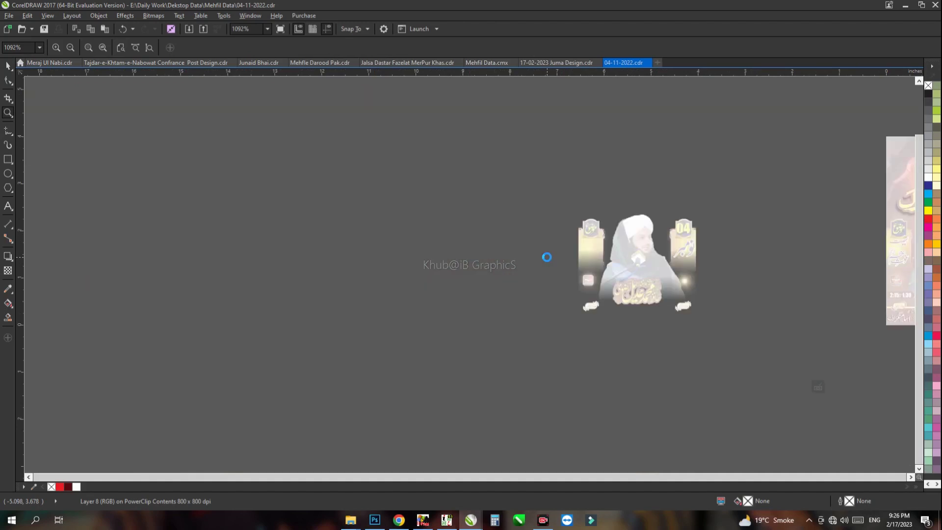
{"action": "left_click", "coordinate": [814, 175]}
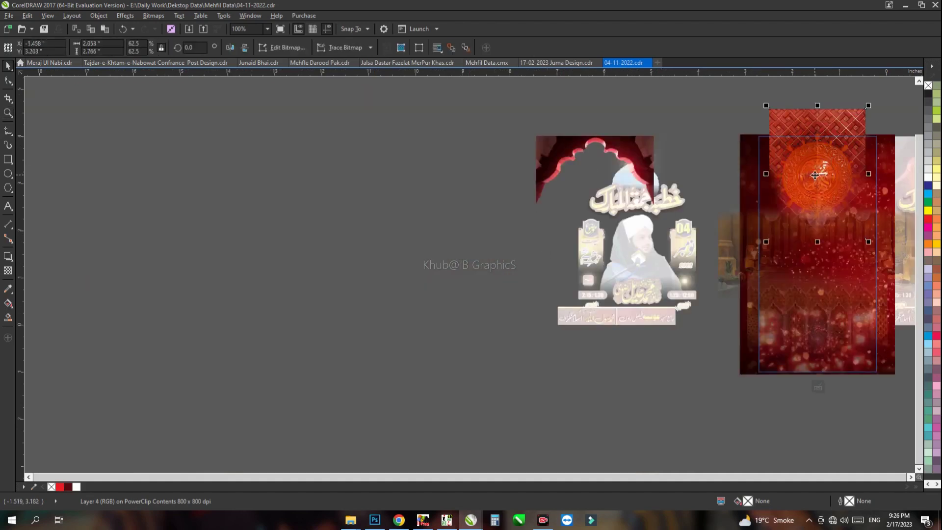
{"action": "key", "text": "c"}
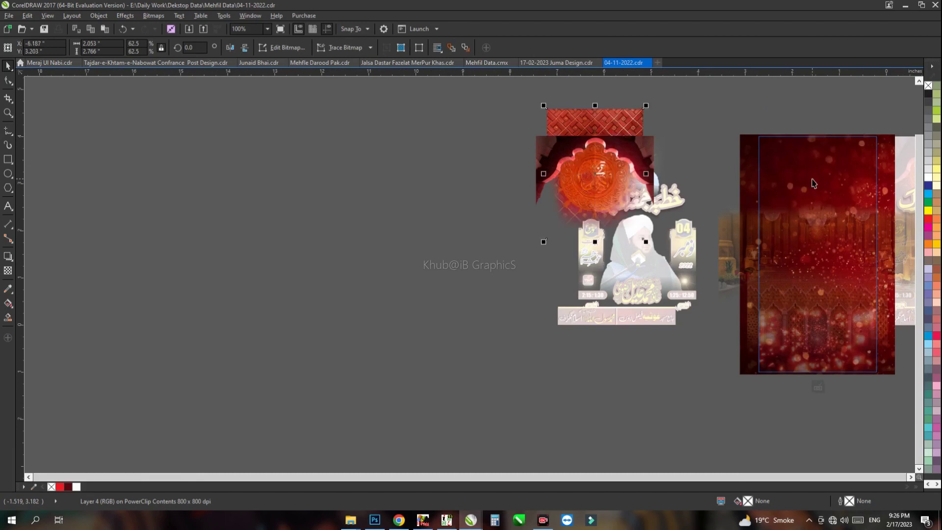
{"action": "left_click", "coordinate": [810, 178]}
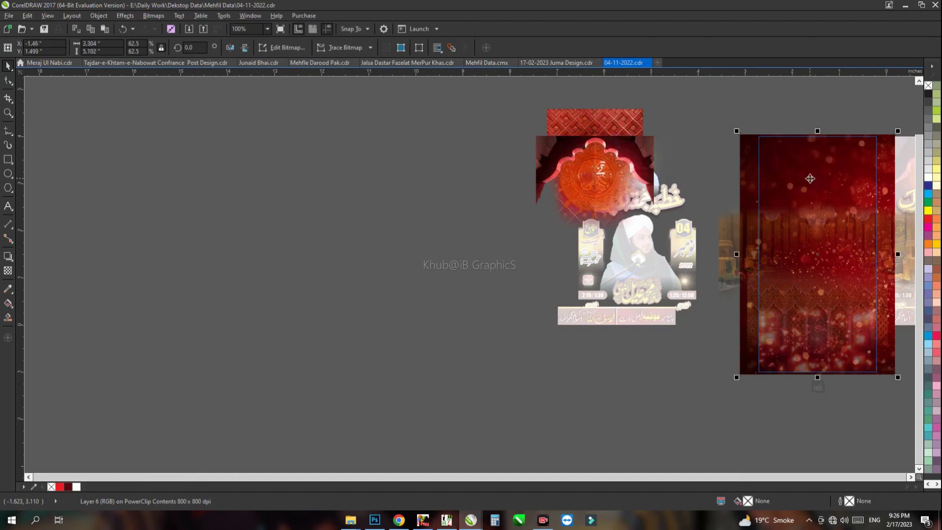
{"action": "left_click", "coordinate": [676, 390]}
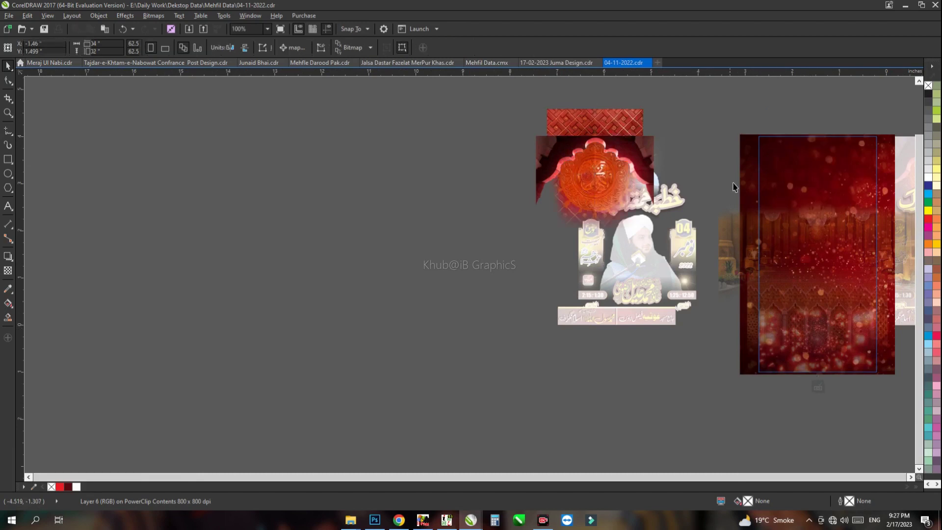
{"action": "left_click", "coordinate": [750, 144]}
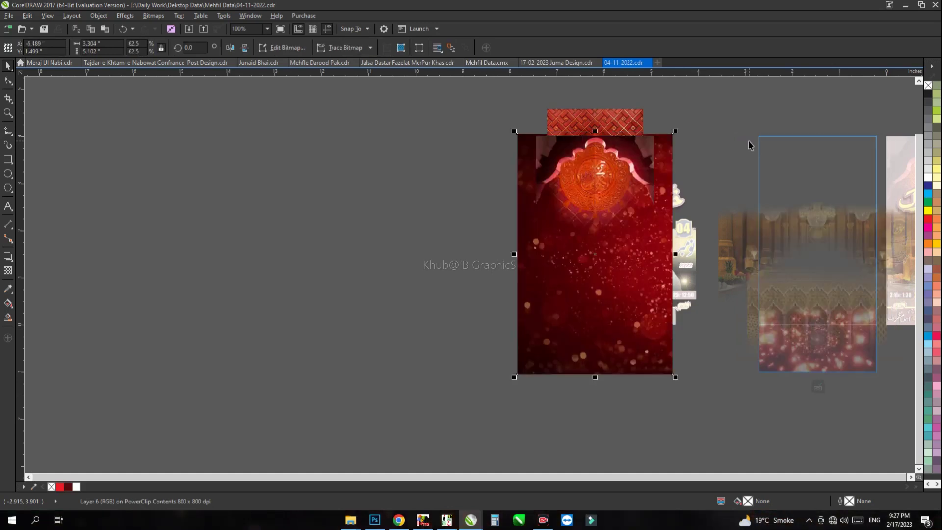
{"action": "left_click", "coordinate": [816, 234]}
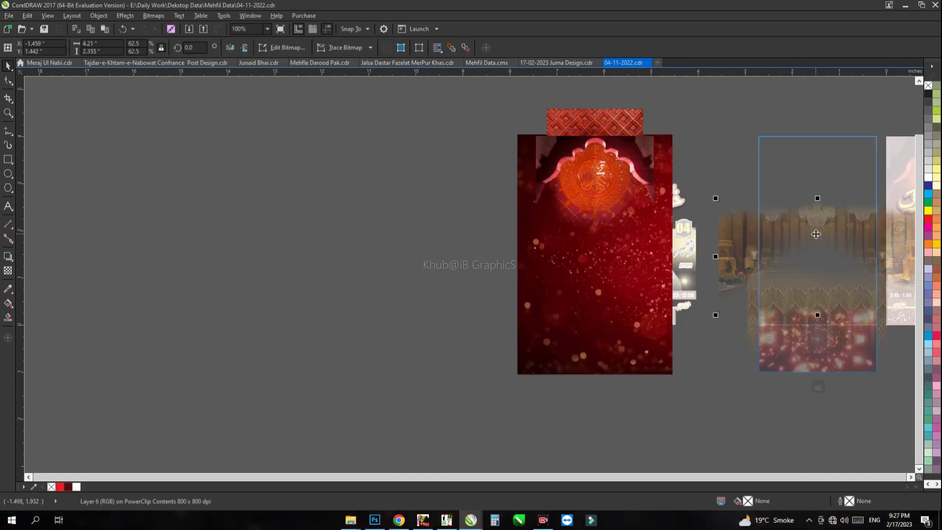
{"action": "left_click", "coordinate": [816, 234]}
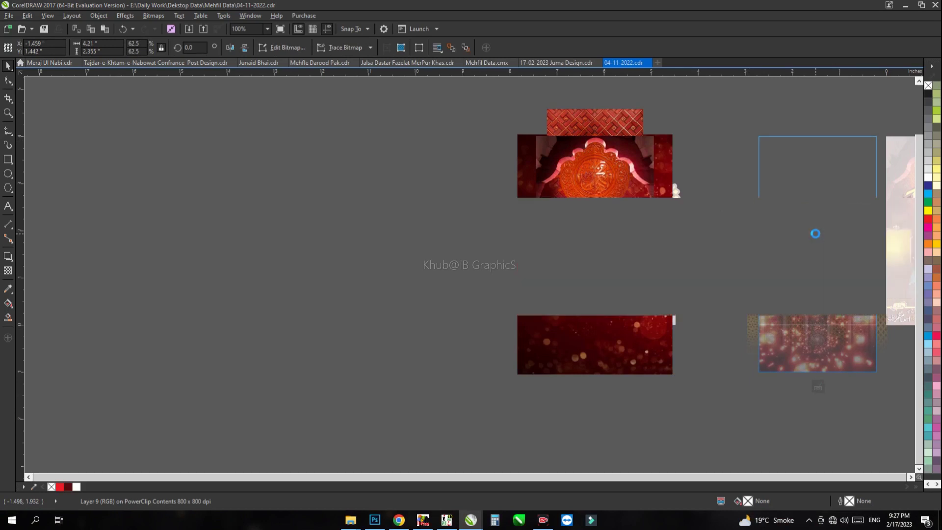
{"action": "left_click", "coordinate": [825, 292]}
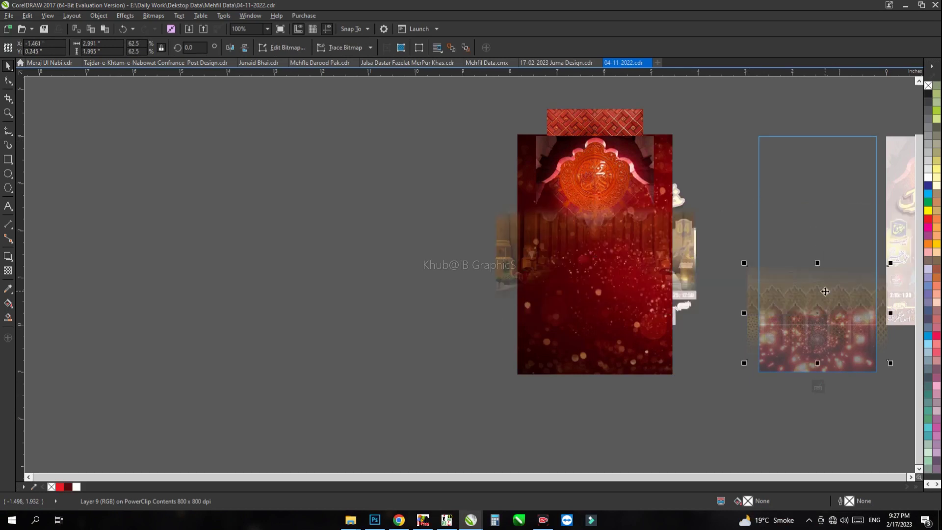
{"action": "left_click", "coordinate": [836, 308]}
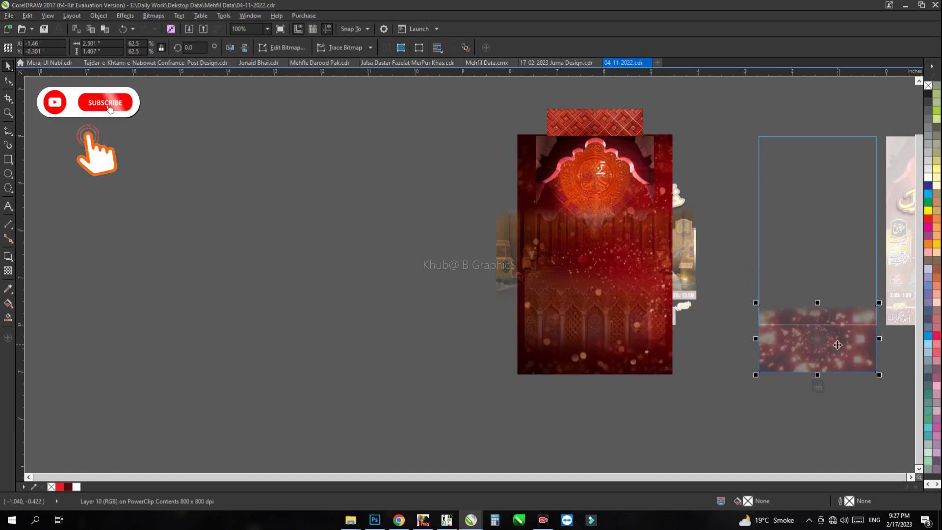
{"action": "key", "text": "e"}
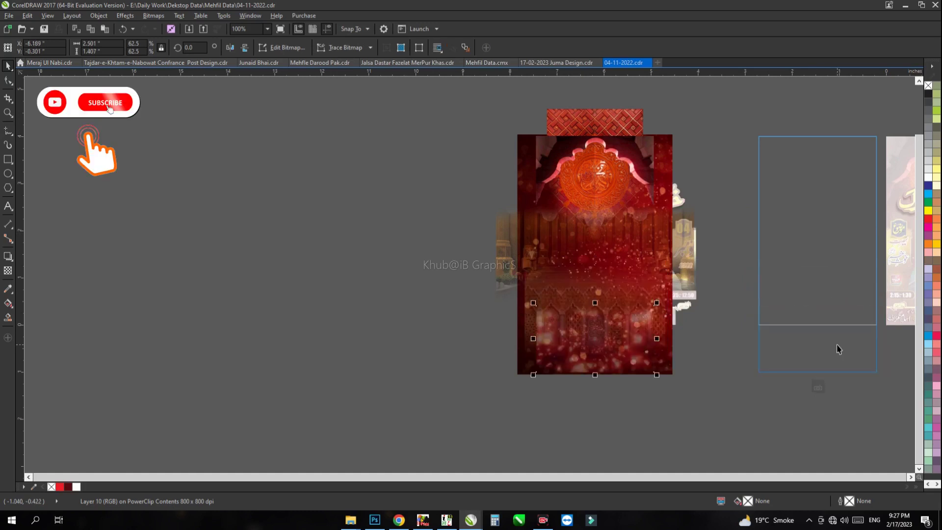
Step: Undo the bokeh strip move and place the Urdu footer strip along the red arch's bottom
{"action": "key", "text": "ctrl+z"}
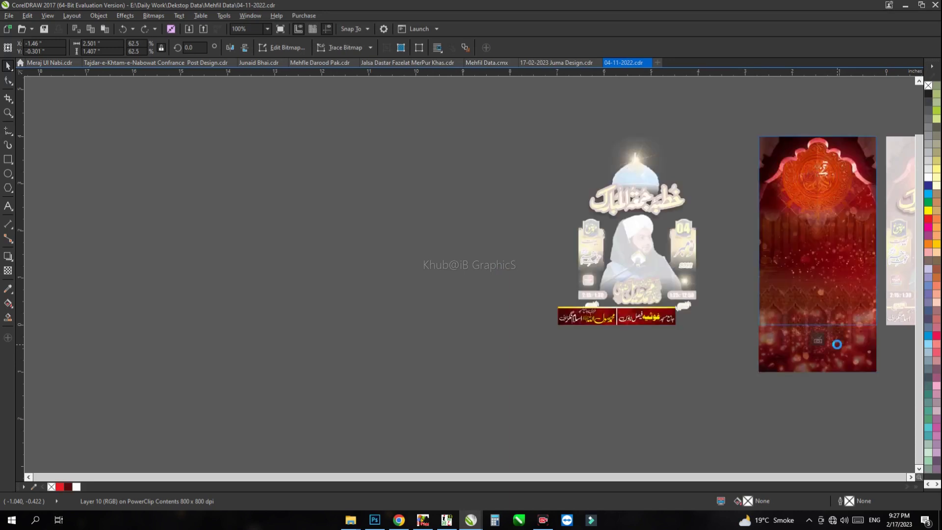
{"action": "key", "text": "z"}
{"action": "key", "text": "ctrl+z"}
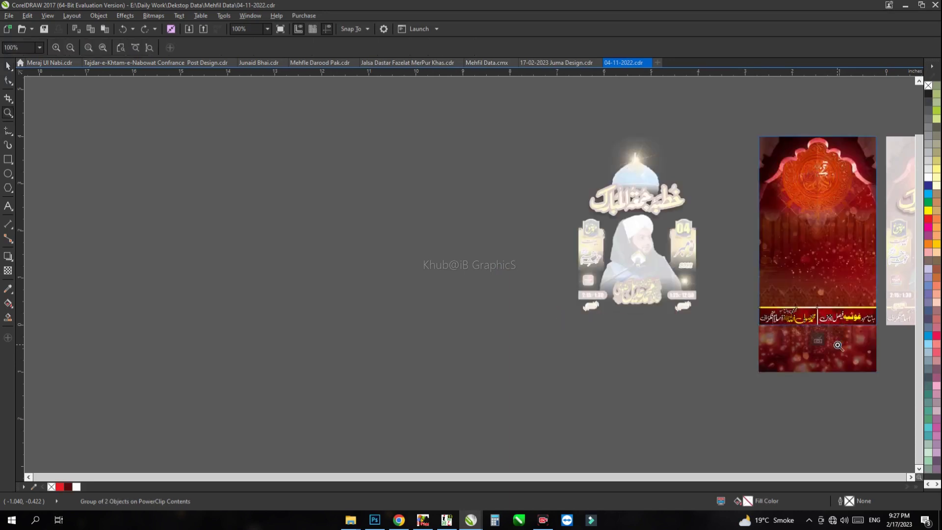
{"action": "key", "text": "space"}
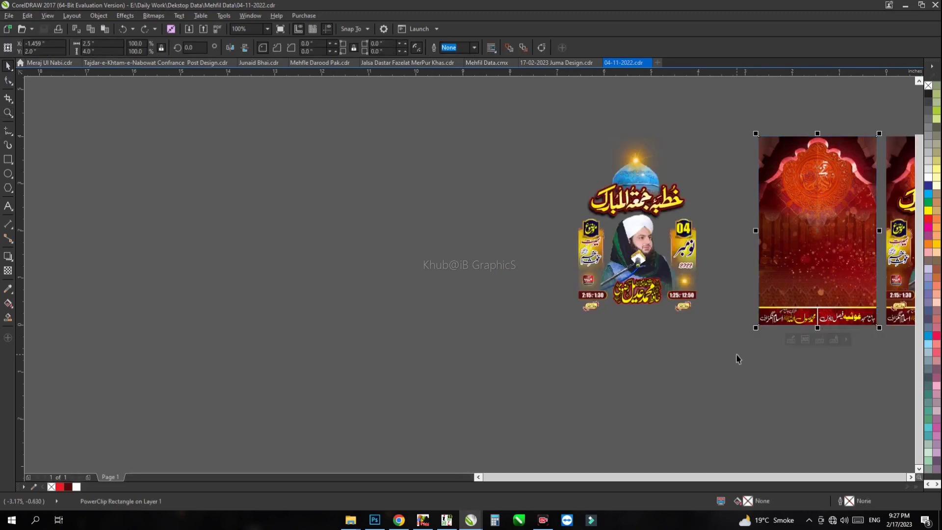
Step: Remove the stray pasted title copy and move the time boxes onto the red poster
{"action": "key", "text": "Tab"}
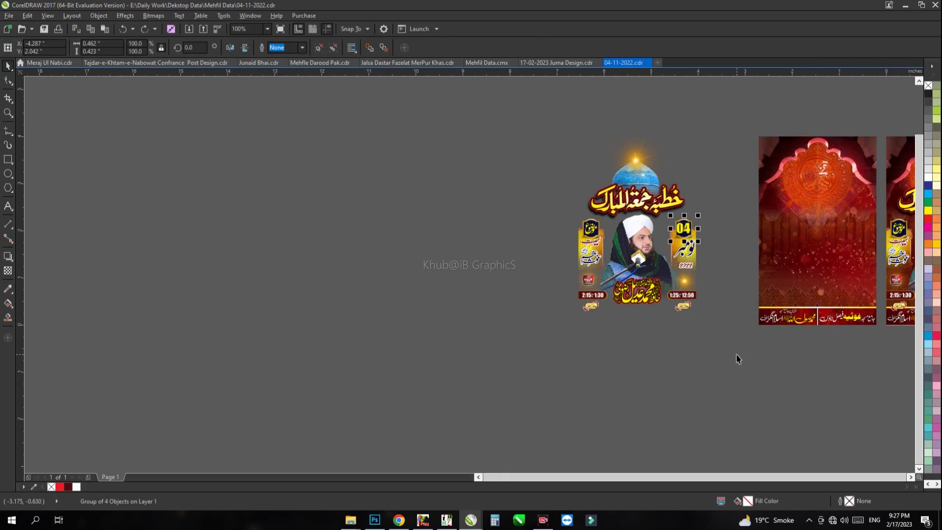
{"action": "key", "text": "ctrl+v"}
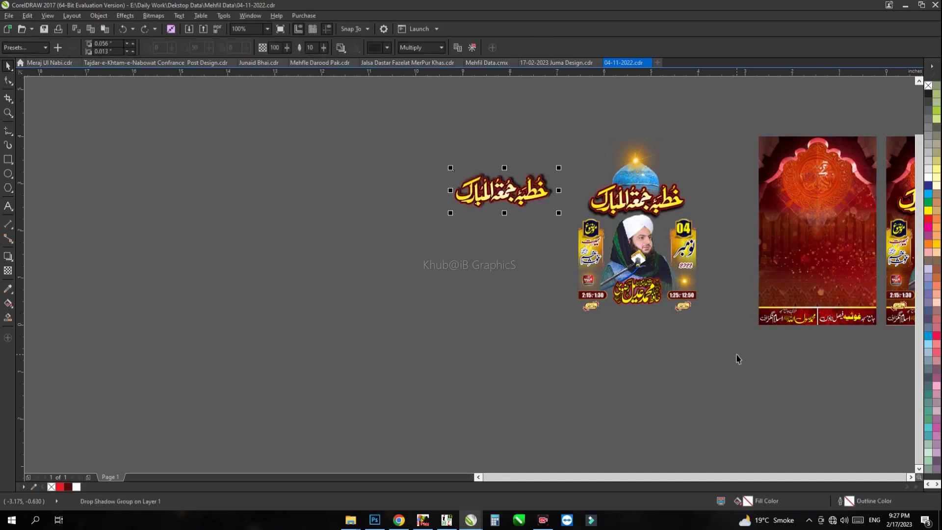
{"action": "key", "text": "space"}
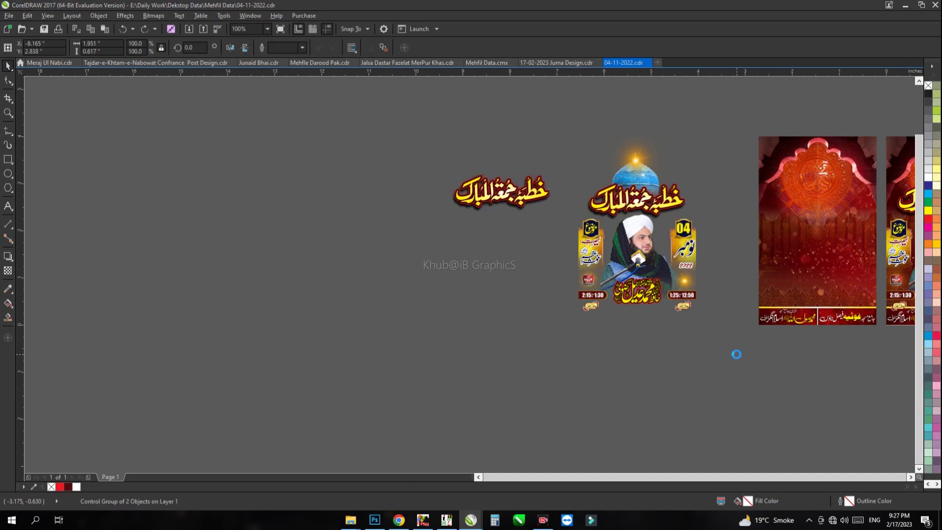
{"action": "key", "text": "ctrl+z"}
{"action": "key", "text": "ctrl+z"}
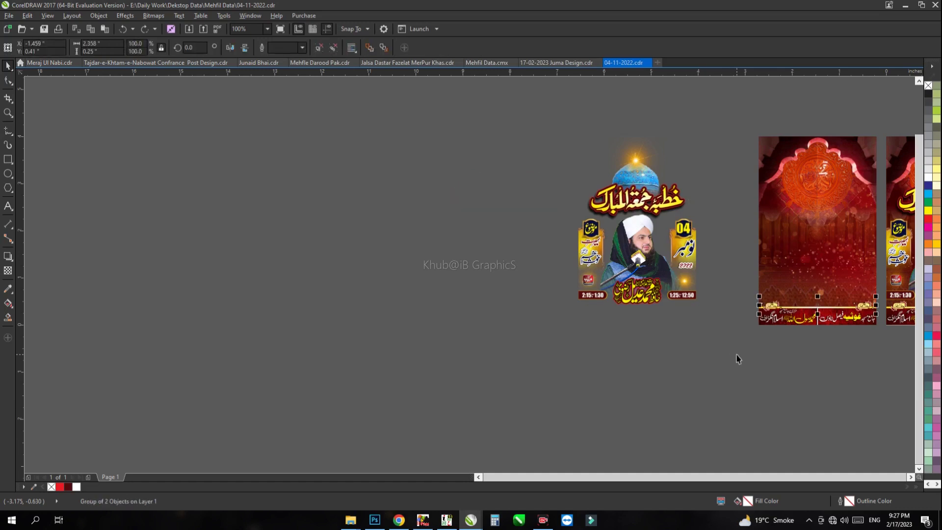
{"action": "key", "text": "ctrl+z"}
{"action": "key", "text": "ctrl+z"}
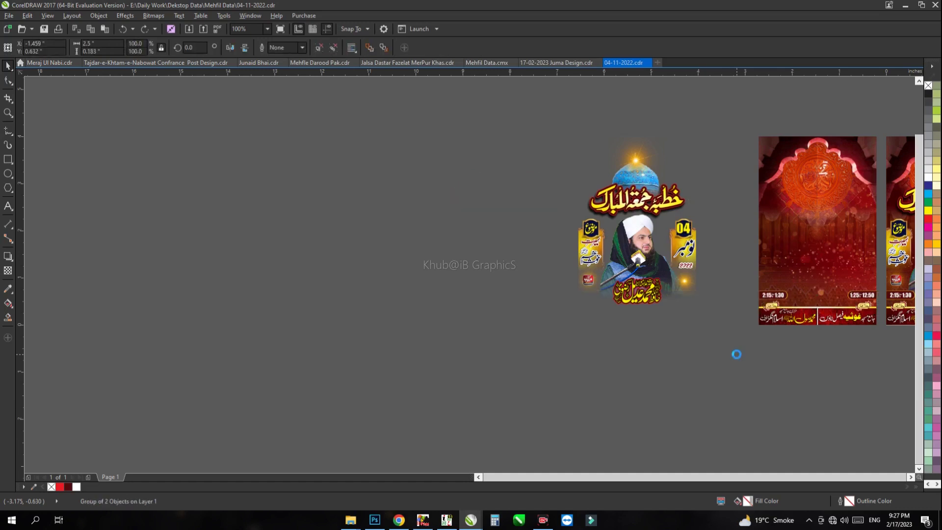
Step: Move the logo, speaker name and 04 November 2022 date badge over, then clear the old poster's leftovers
{"action": "key", "text": "ctrl+z"}
{"action": "key", "text": "ctrl+z"}
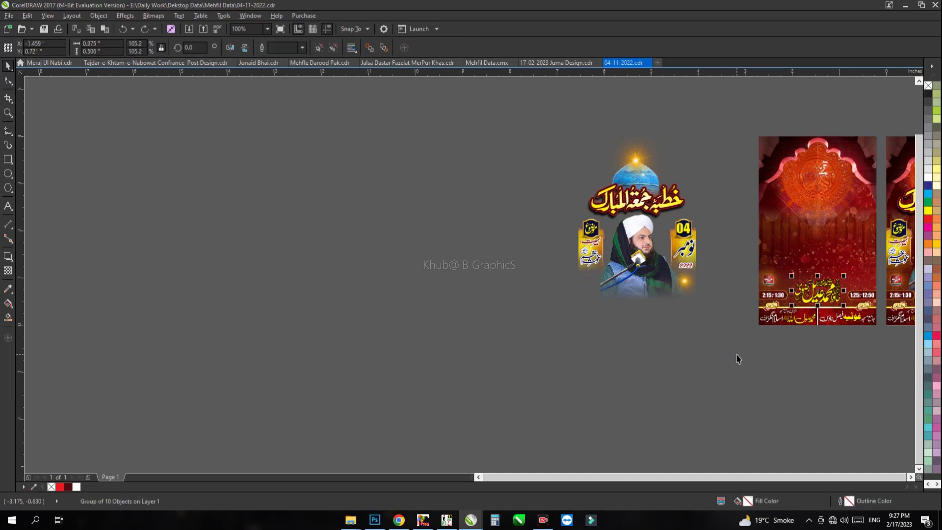
{"action": "key", "text": "ctrl+z"}
{"action": "key", "text": "ctrl+z"}
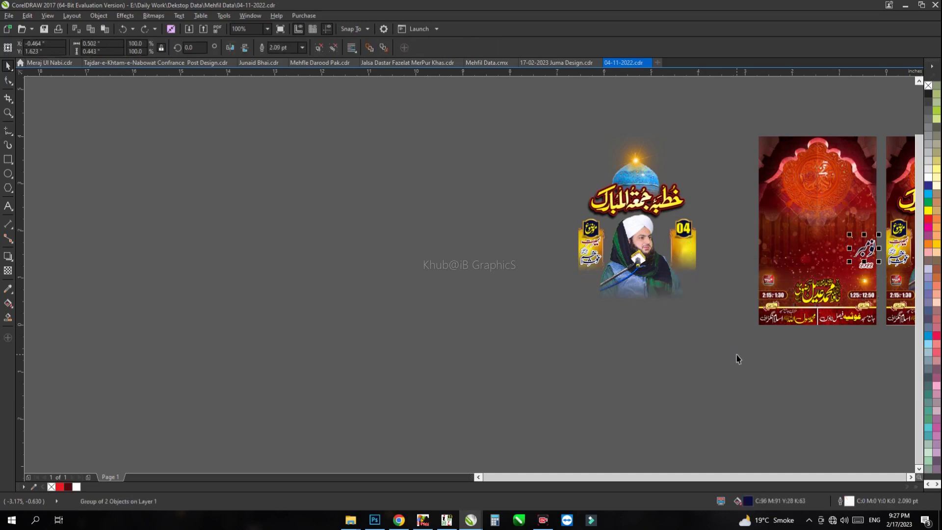
{"action": "key", "text": "ctrl+z"}
{"action": "key", "text": "ctrl+z"}
{"action": "key", "text": "ctrl+z"}
{"action": "key", "text": "ctrl+z"}
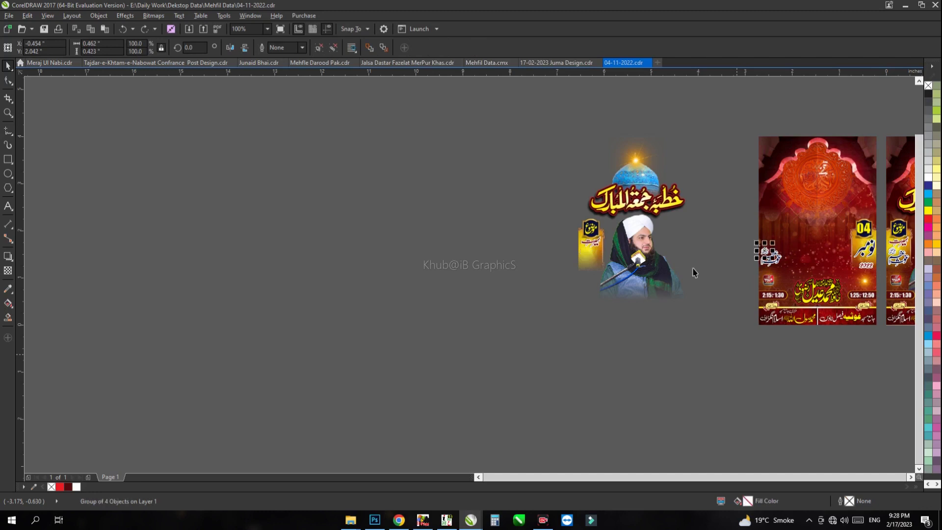
{"action": "key", "text": "ctrl+z"}
{"action": "left_click_drag", "start_coordinate": [734, 138], "coordinate": [507, 358]}
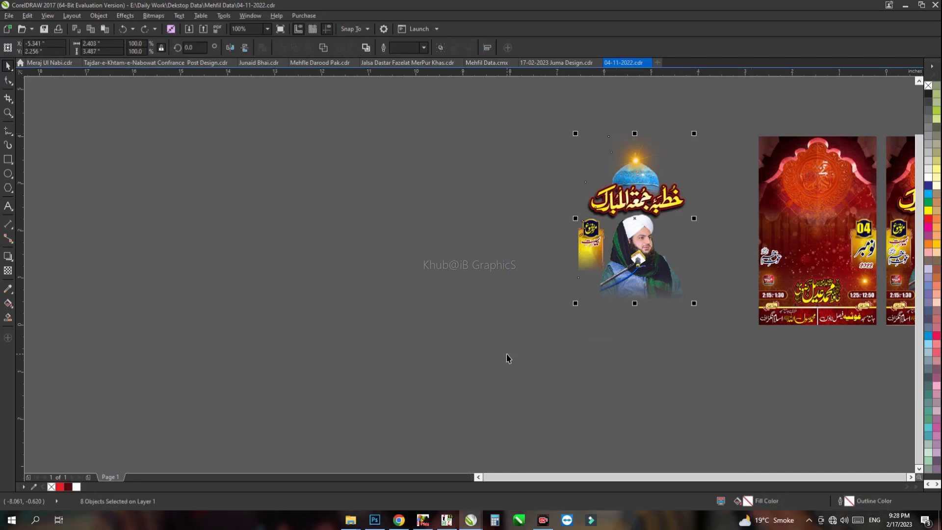
{"action": "left_click_drag", "start_coordinate": [726, 100], "coordinate": [852, 329]}
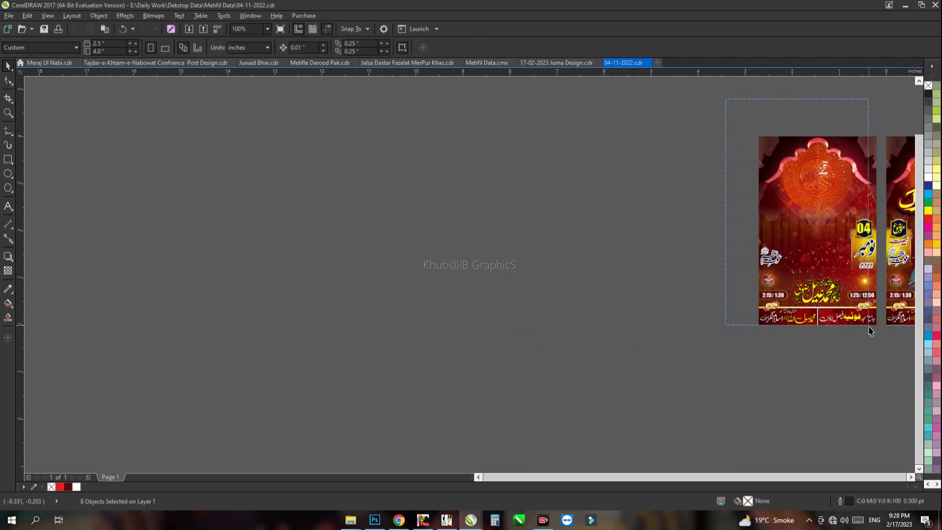